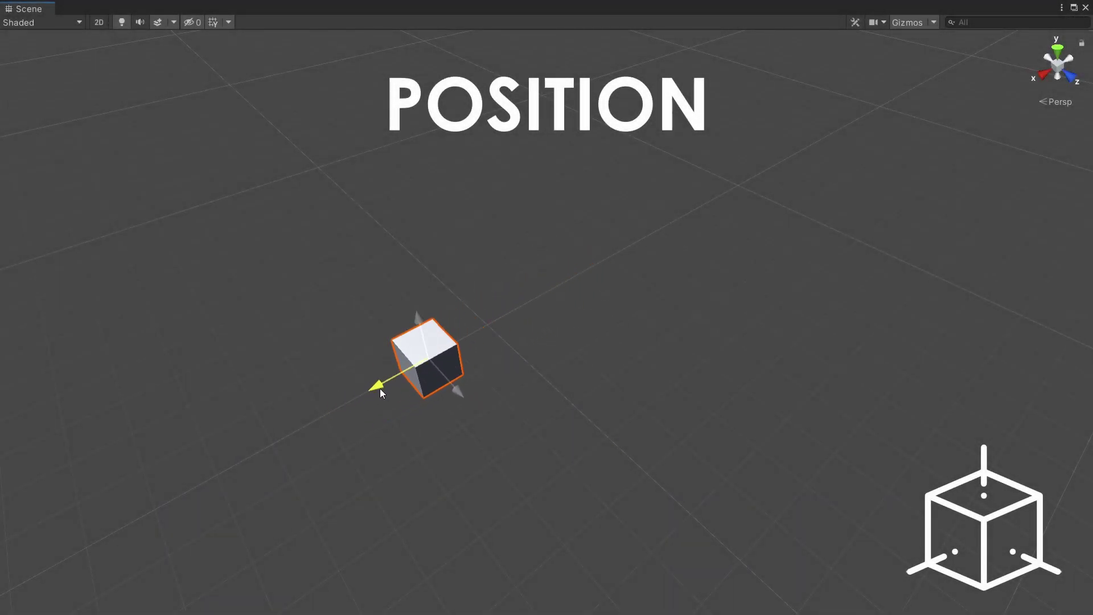
With the Move tool, slide the cube back and forth along Z, then up and down along Y.
left_click_drag(544, 345, 524, 356)
left_click_drag(492, 266, 485, 290)
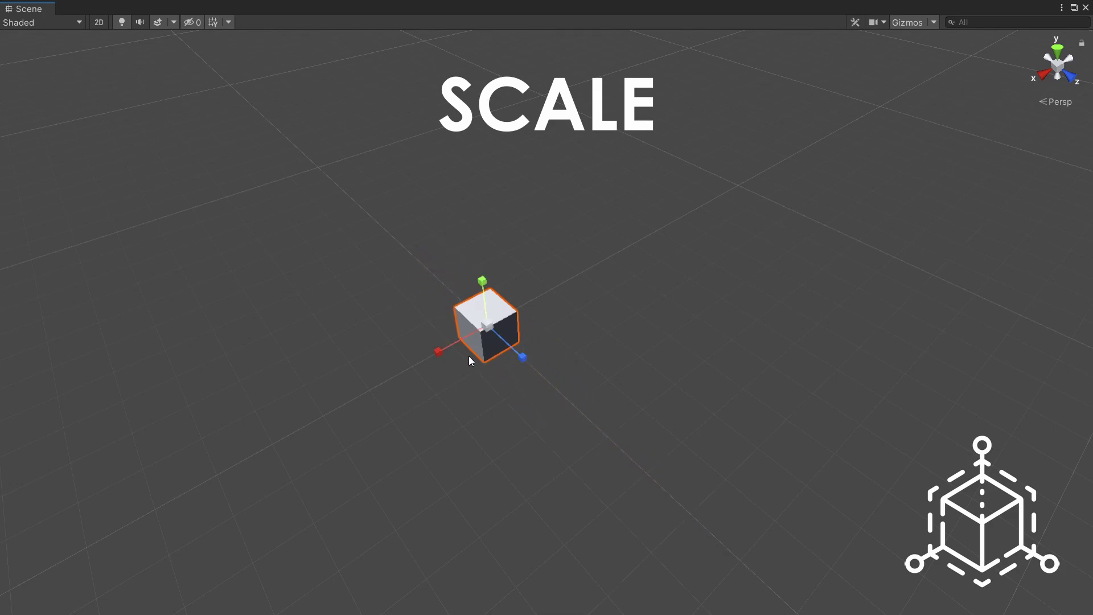
Stretch the cube along X, into a tall column along Y, and uniformly, restoring it each time.
left_click_drag(443, 349, 475, 418)
mouse_move(495, 294)
left_mouse_down()
mouse_move(469, 193)
mouse_move(472, 85)
mouse_move(499, 286)
left_mouse_up()
left_click_drag(486, 329, 524, 357)
left_click_drag(439, 351, 472, 399)
mouse_move(482, 280)
left_mouse_down()
mouse_move(455, 34)
mouse_move(485, 227)
mouse_move(481, 273)
left_mouse_up()
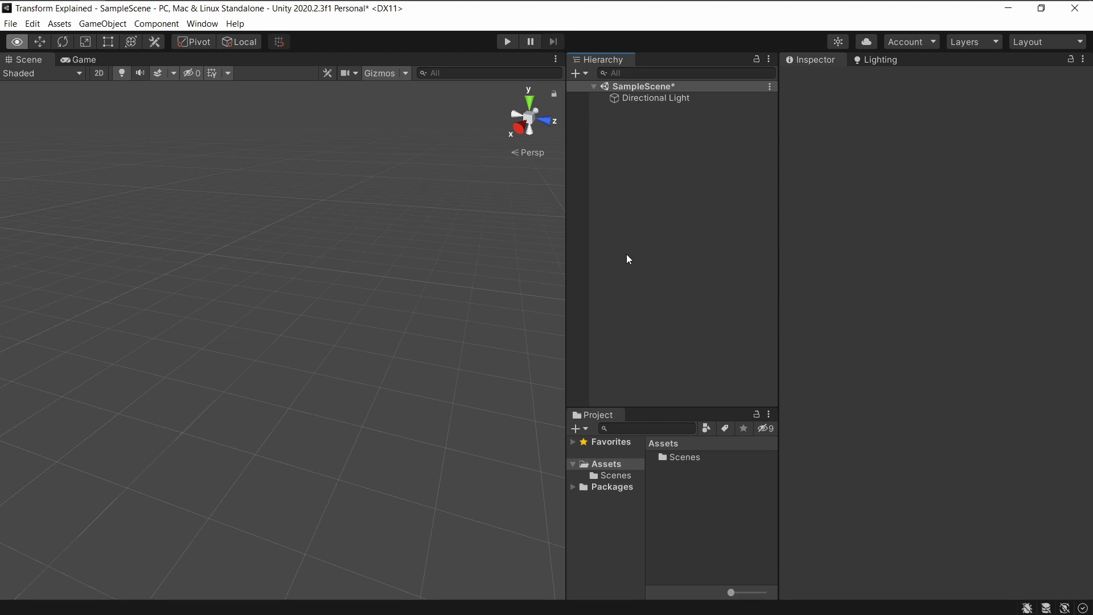
Add a new Cube to SampleScene via GameObject > 3D Object > Cube.
key("w")
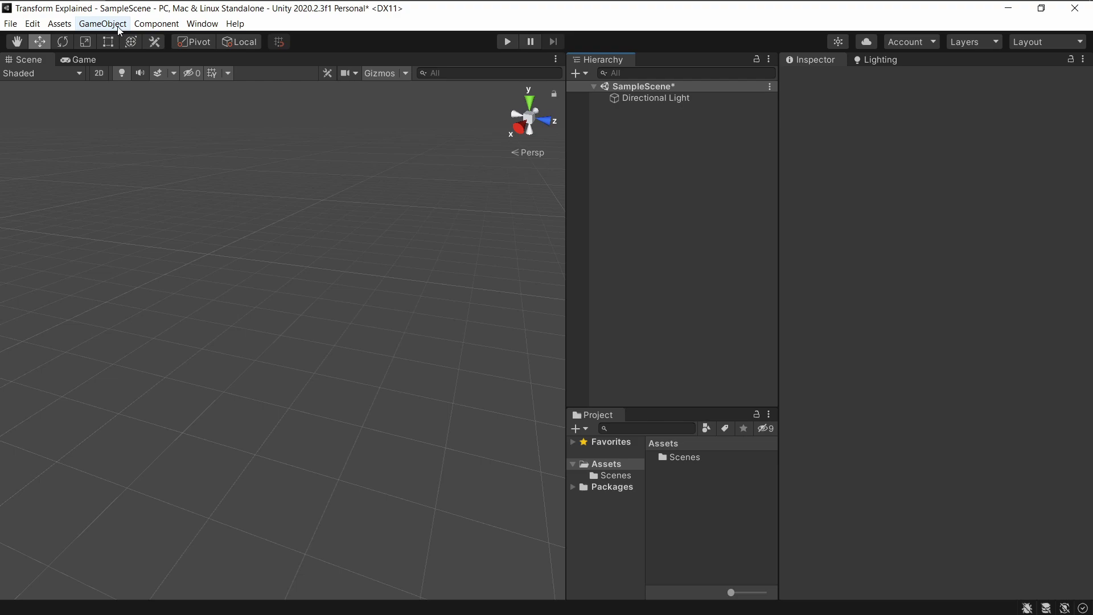
left_click(120, 31)
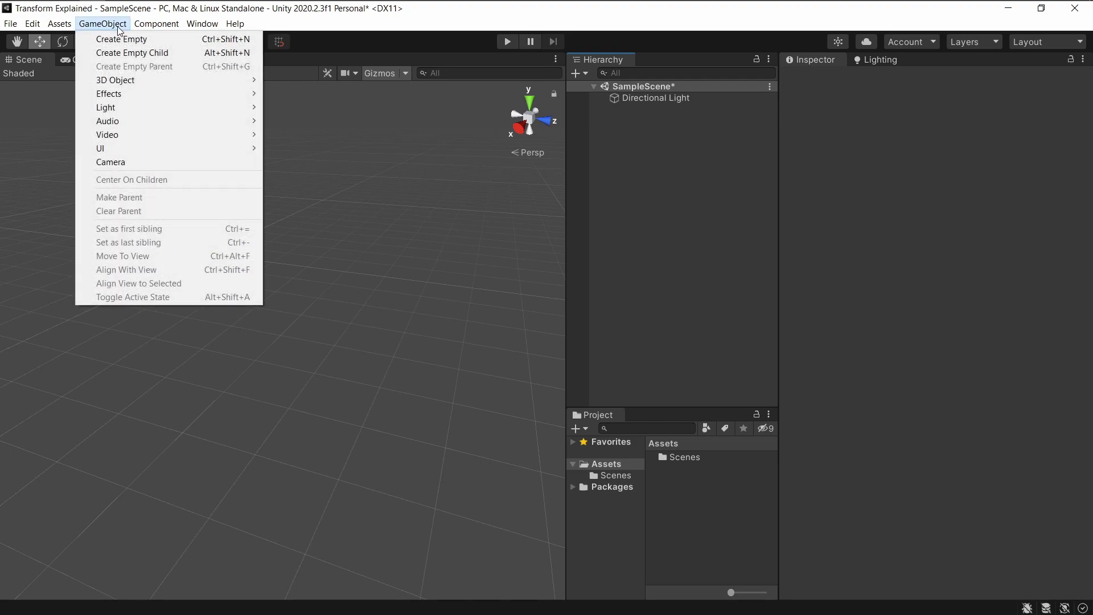
mouse_move(187, 79)
left_click(316, 80)
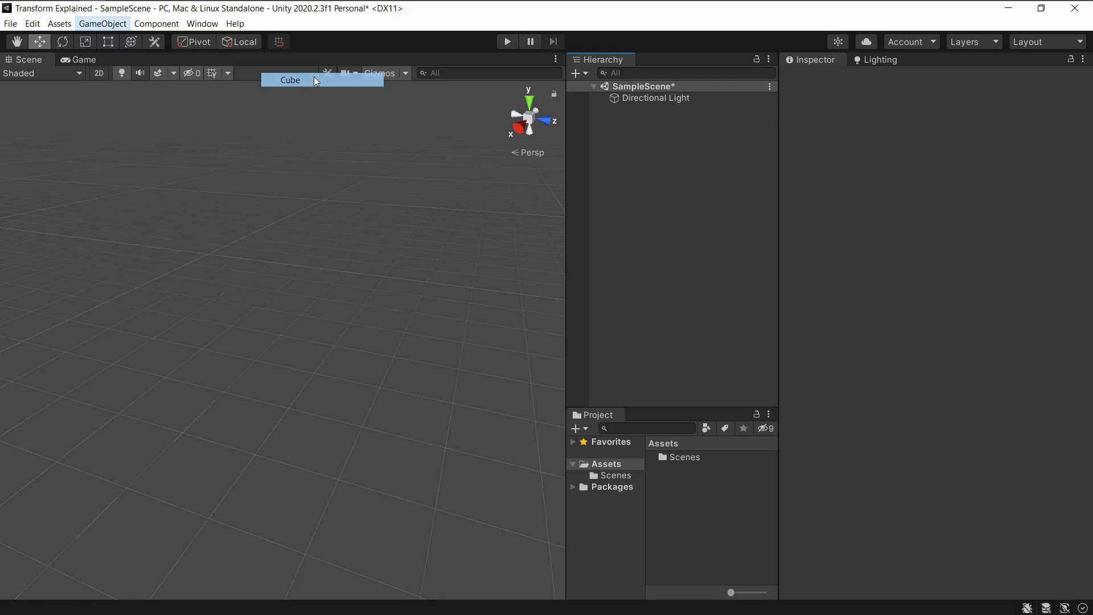
key("Return")
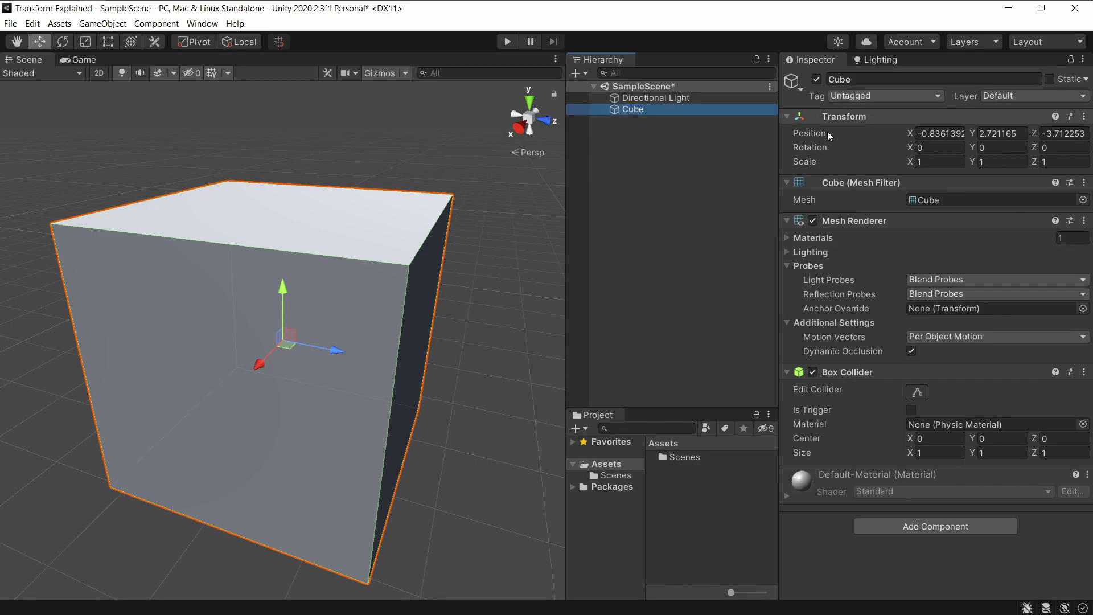
Collapse the Cube's Mesh Renderer, Box Collider and Mesh Filter components in the Inspector.
left_click(879, 220)
left_click(873, 236)
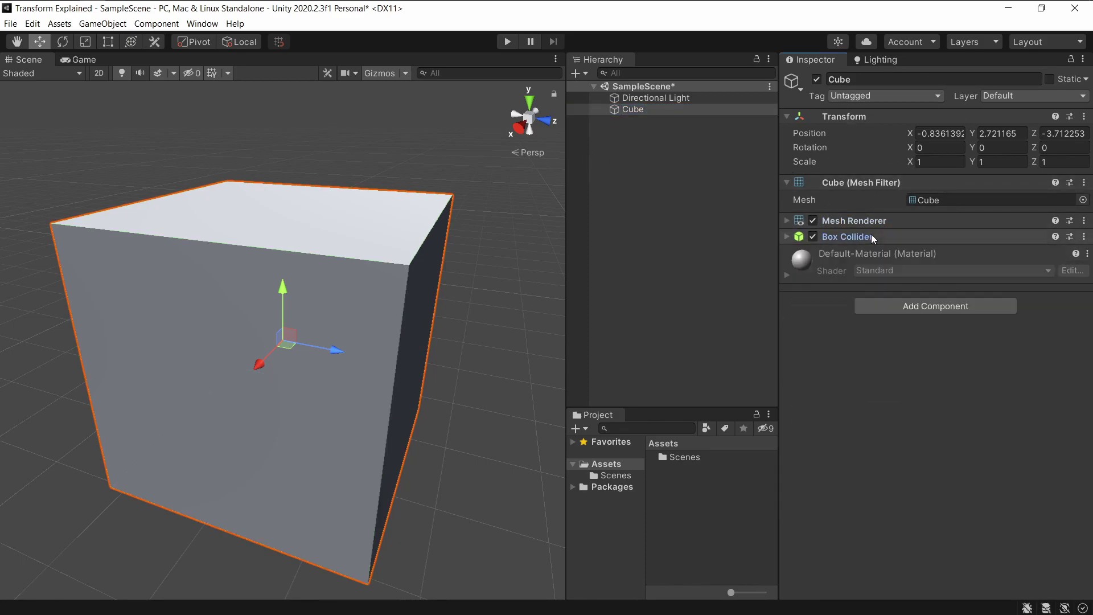
left_click(877, 182)
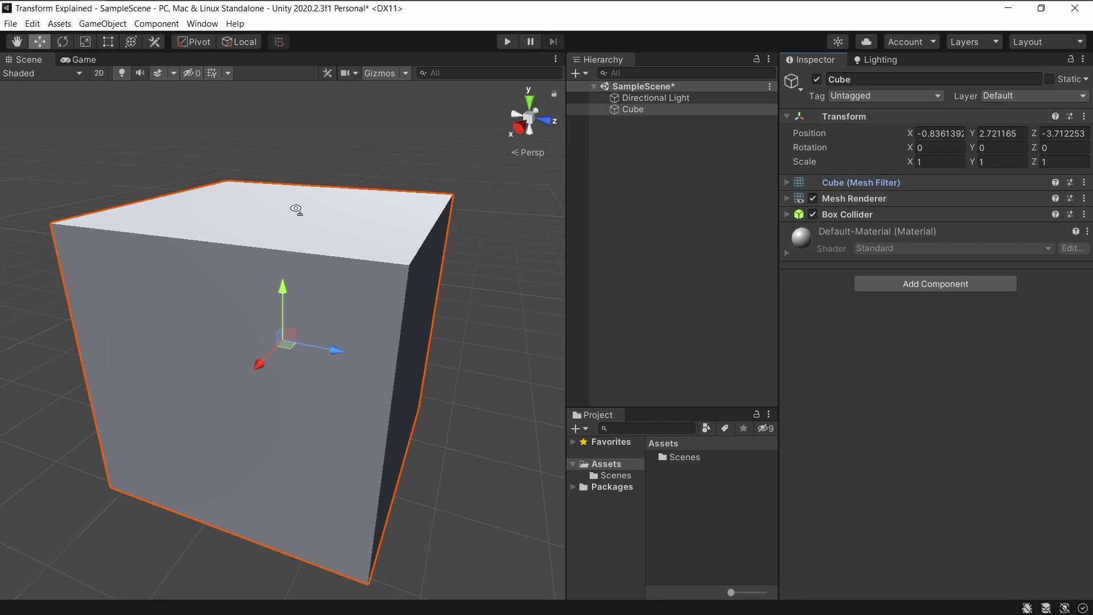
scroll(296, 209, "down", 6)
left_click_drag(296, 209, 353, 214, "alt")
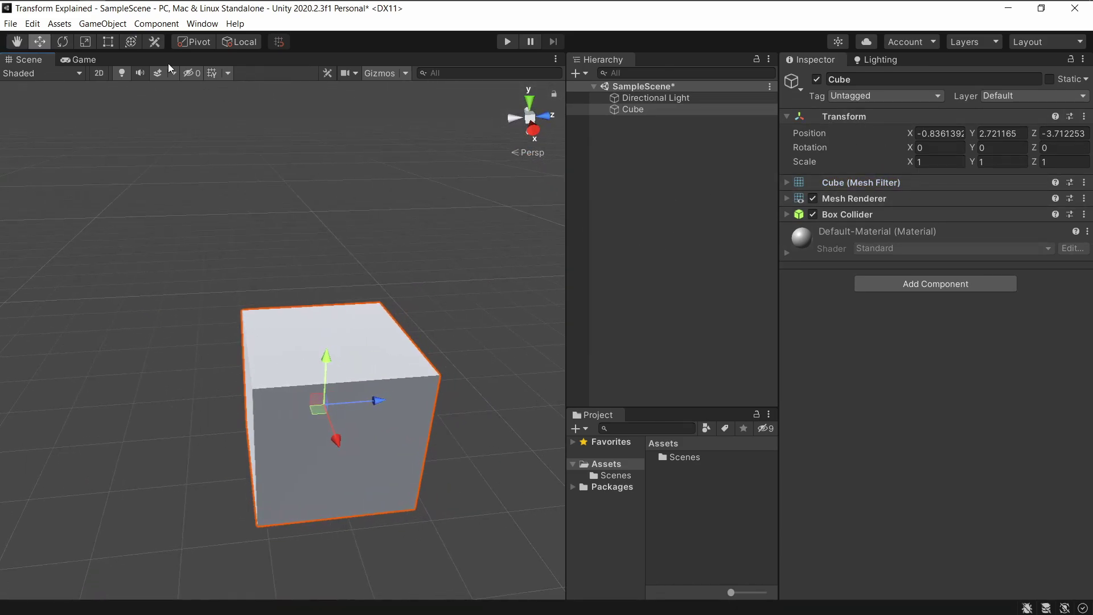
left_click(91, 25)
left_click(109, 40)
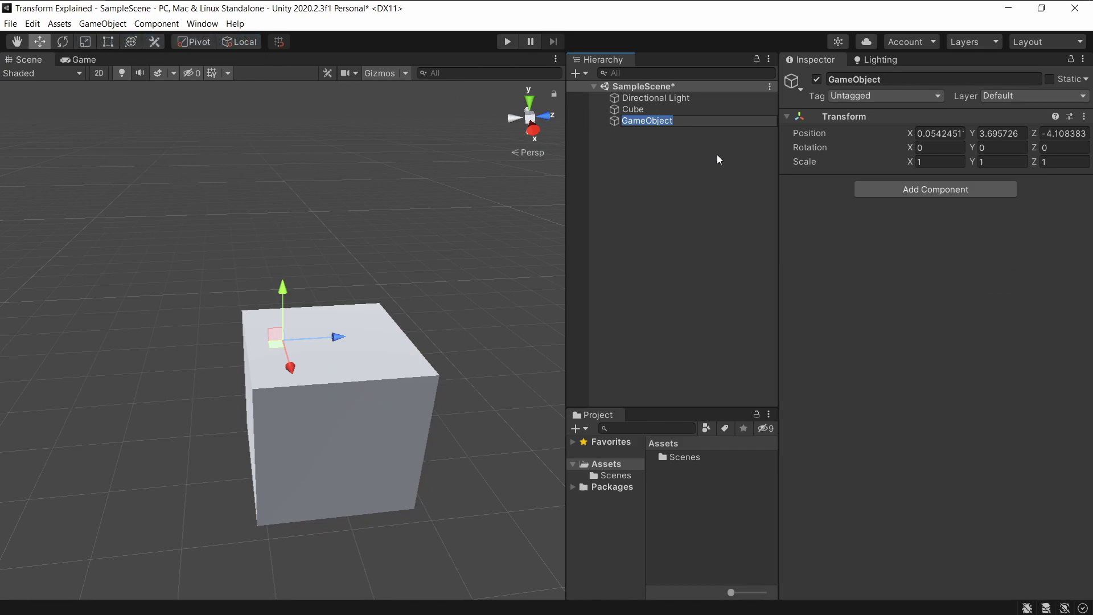
right_click(835, 115)
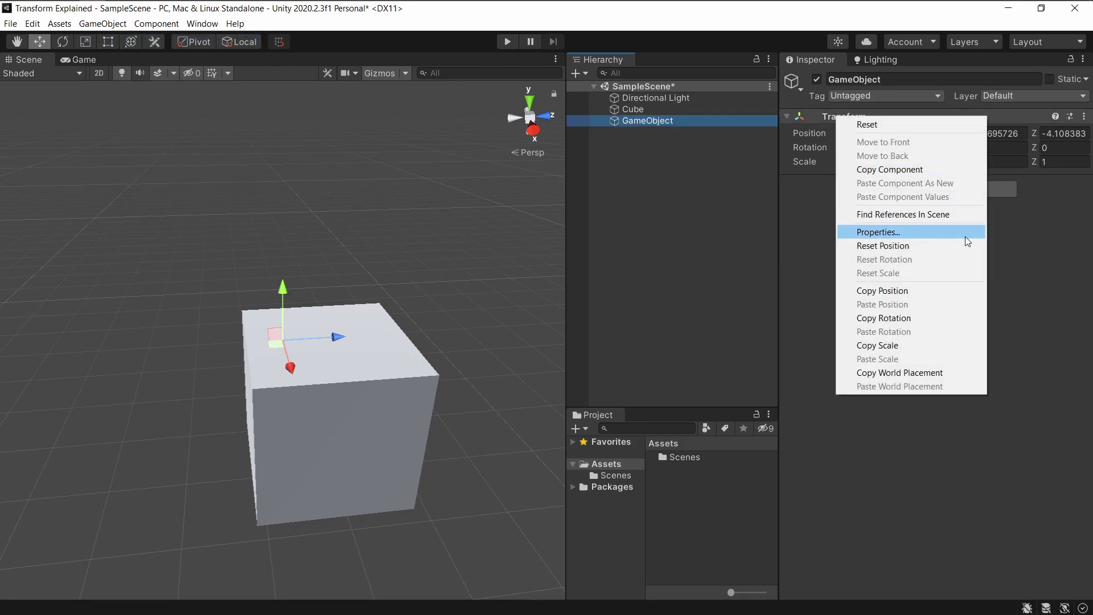
left_click(1026, 253)
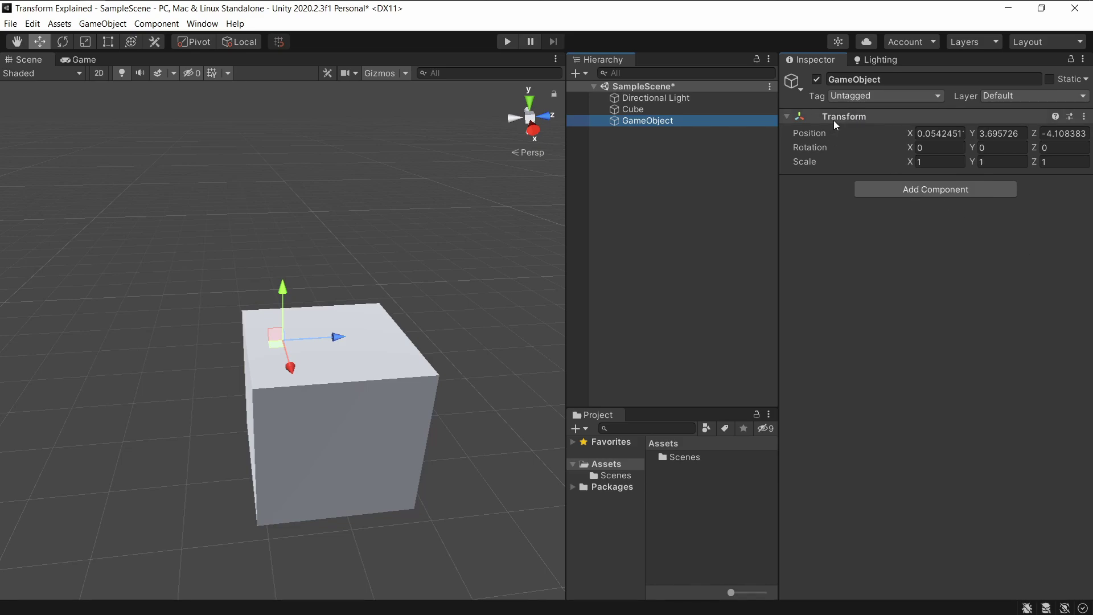
key("Delete")
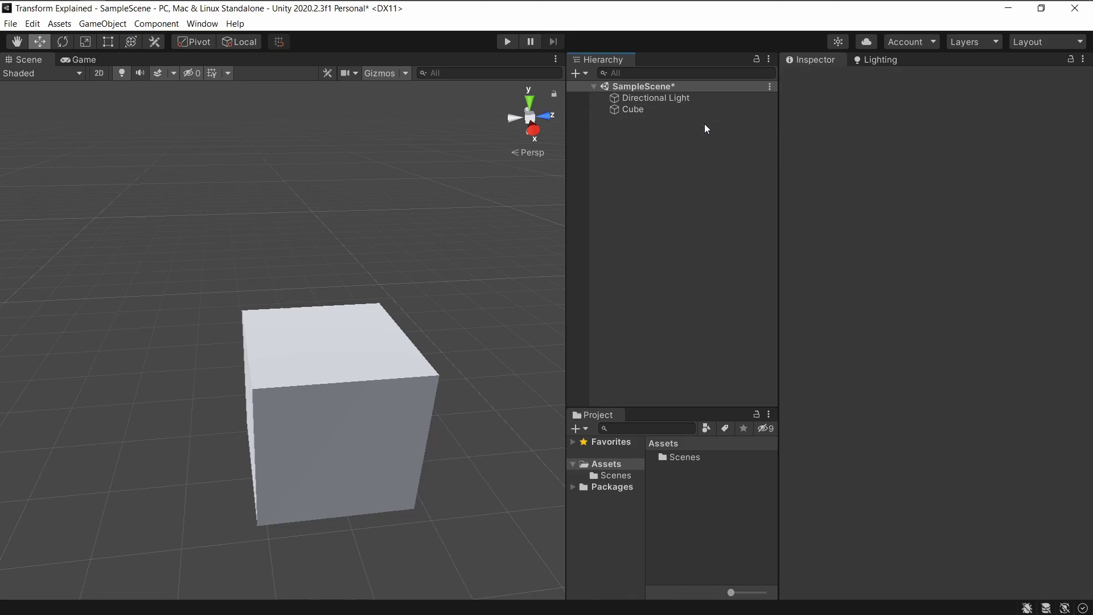
Select the Cube and widen the Inspector panel.
left_click(688, 112)
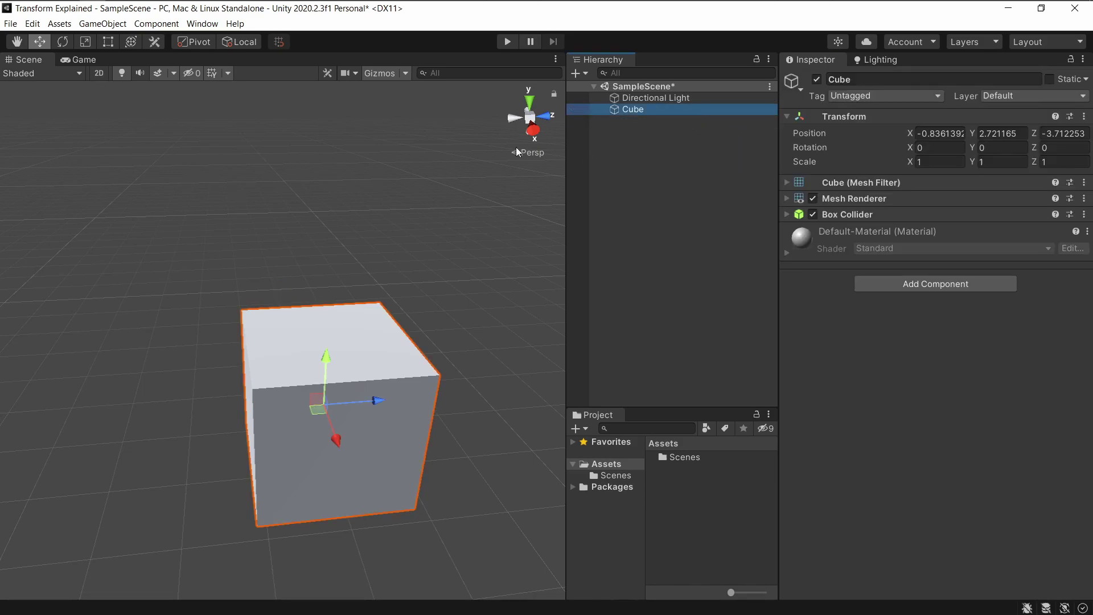
right_click_drag(516, 147, 835, 198)
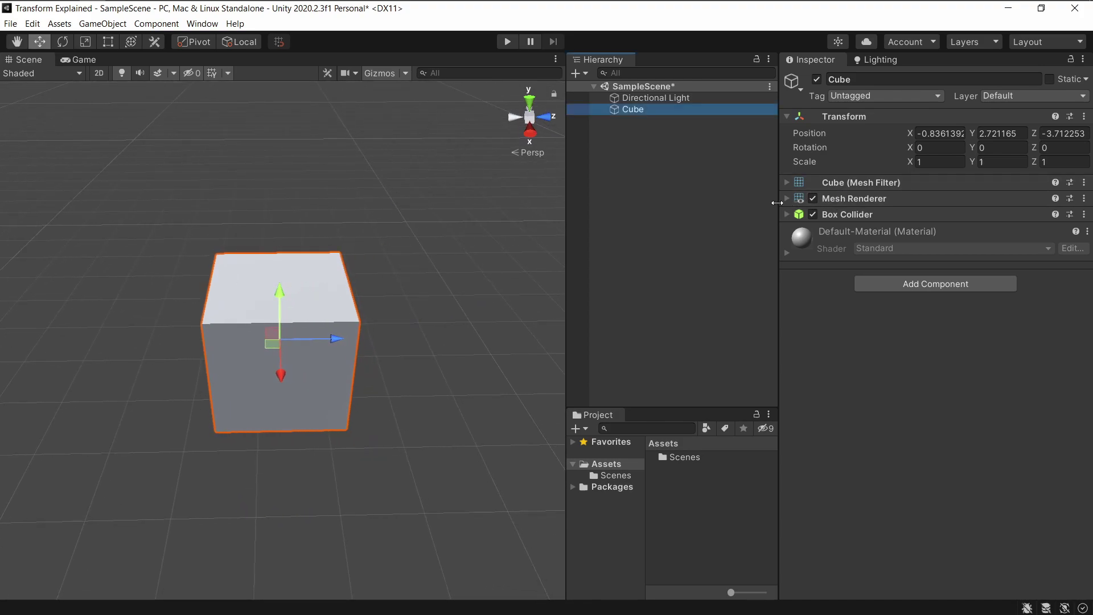
left_click_drag(780, 201, 664, 204)
right_click_drag(432, 182, 290, 238)
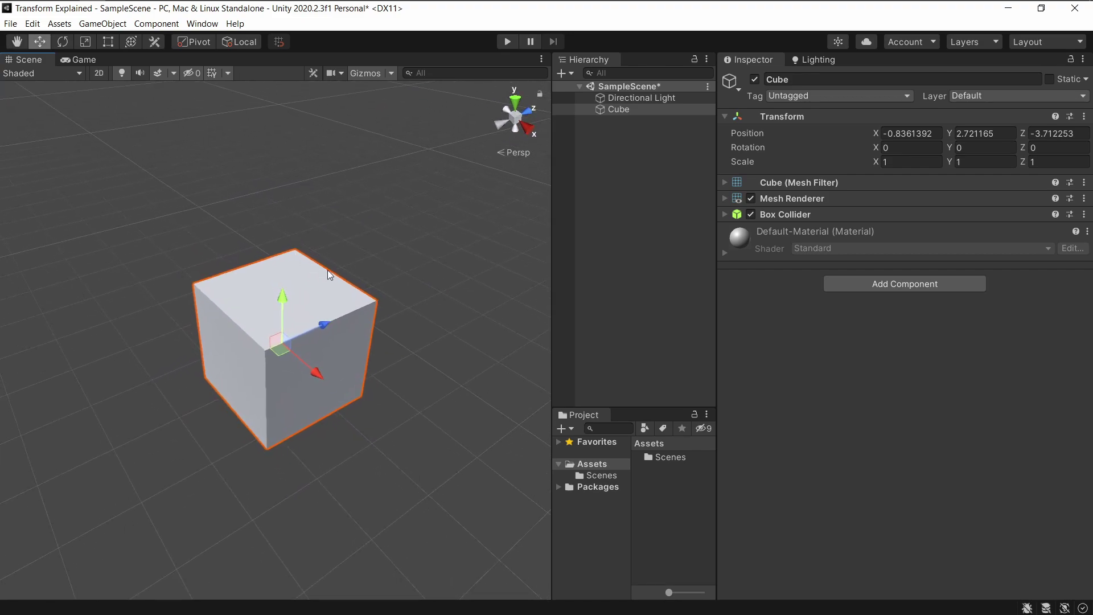
right_click_drag(397, 309, 362, 280)
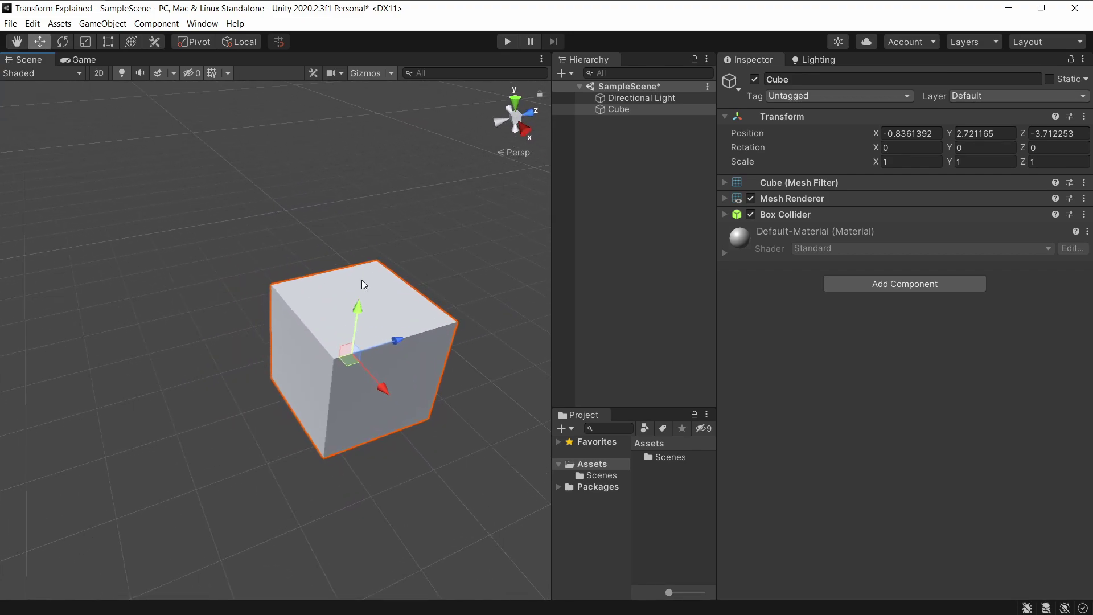
Enter Position 0, 0, 0 for the Cube, frame it, then undo the change.
left_click(922, 136)
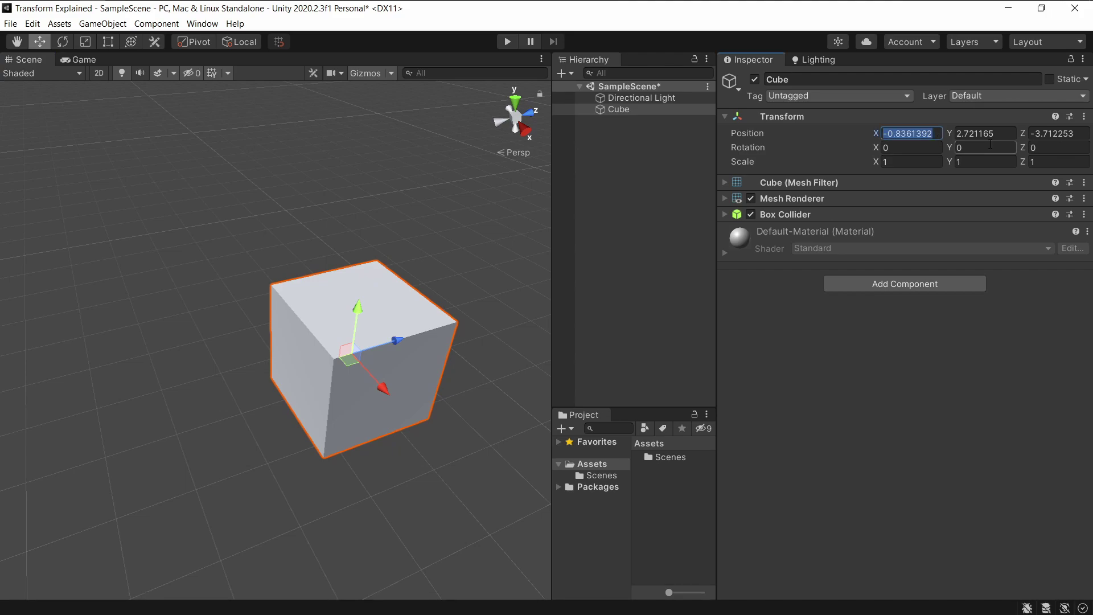
type("0")
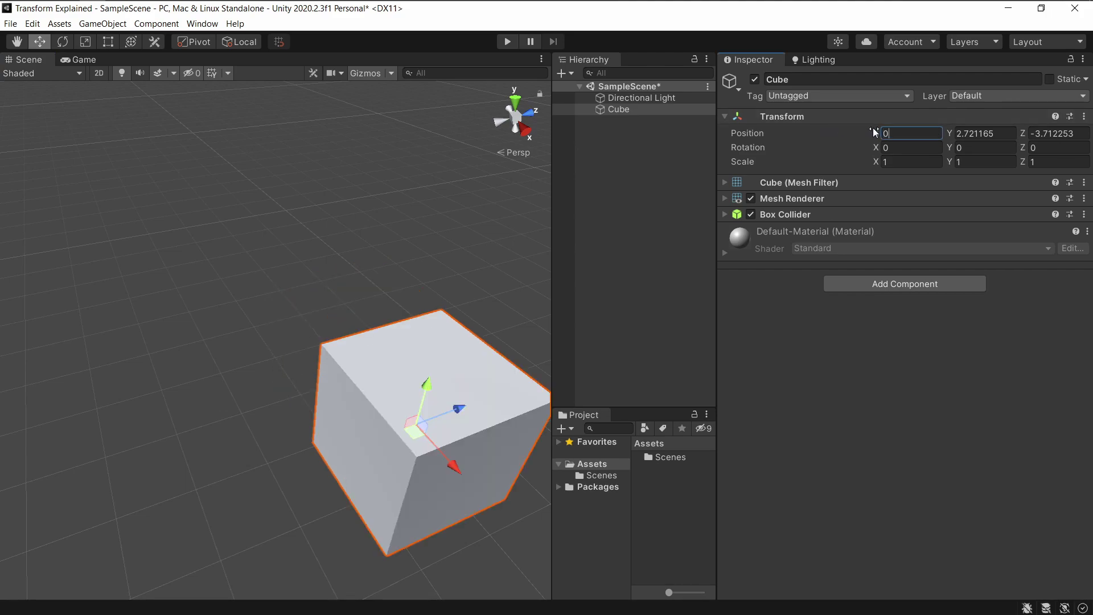
key("Tab")
type("0")
key("Tab")
type("0")
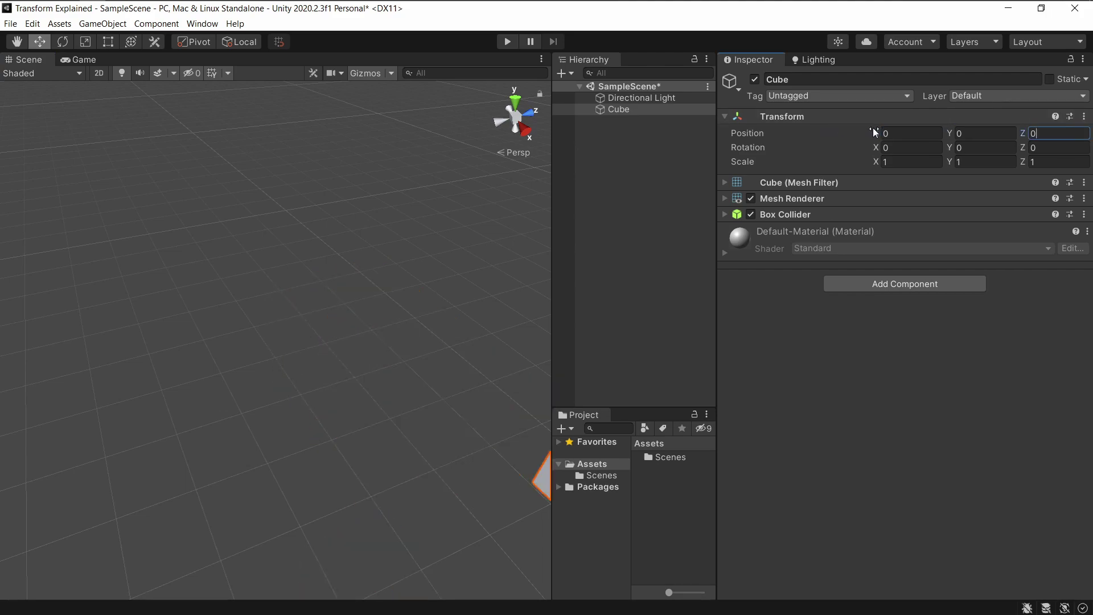
double_click(631, 109)
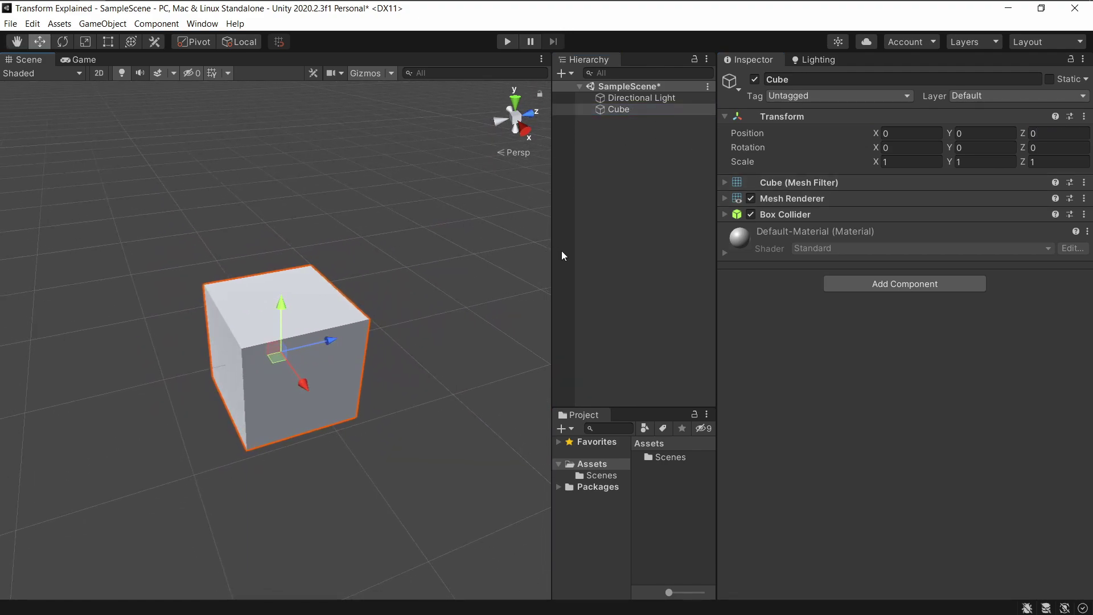
key("ctrl+z")
key("ctrl+z")
key("ctrl+z")
Reset the Cube's Transform so it sits at the origin (0, 0, 0).
right_click(787, 119)
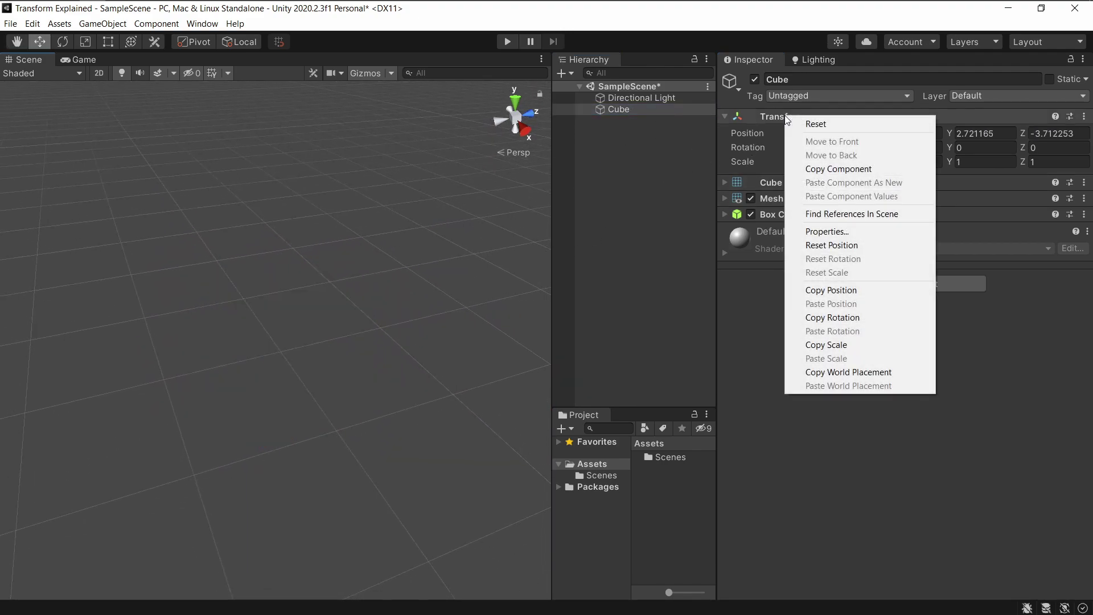
left_click(805, 125)
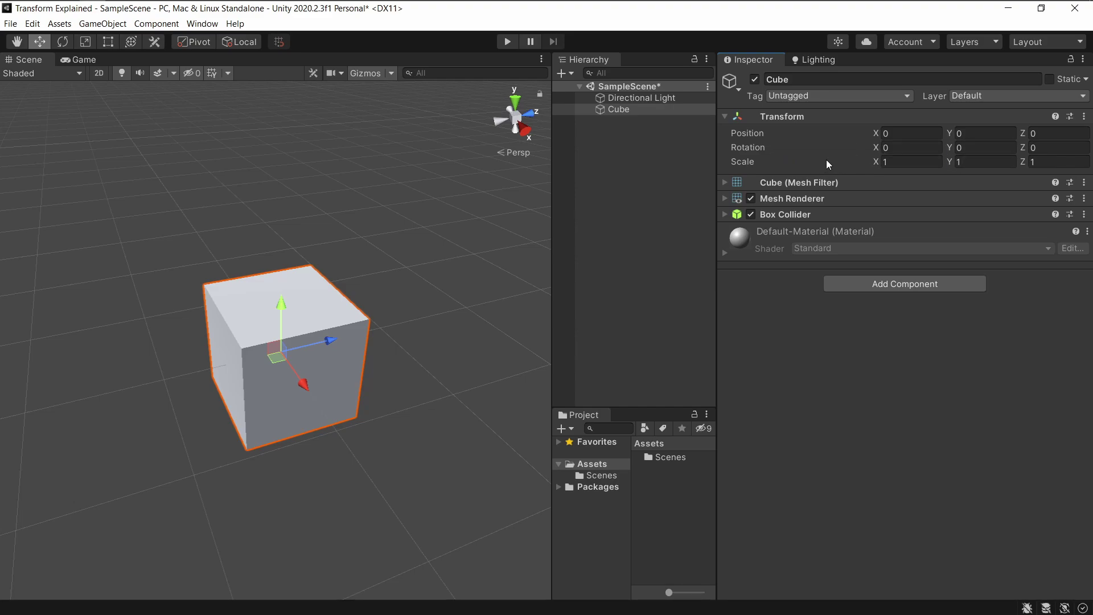
mouse_move(804, 164)
left_click_drag(477, 176, 396, 188, "alt")
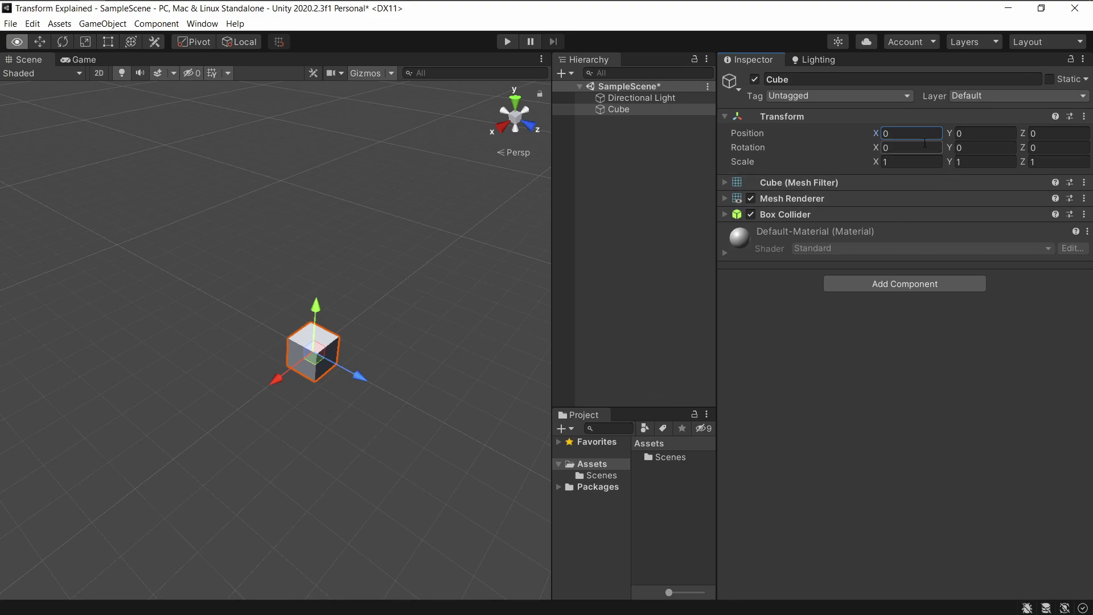
Try Position X values 2 and 1, then slide Position X until it settles at 0.55.
left_click(886, 133)
type("2")
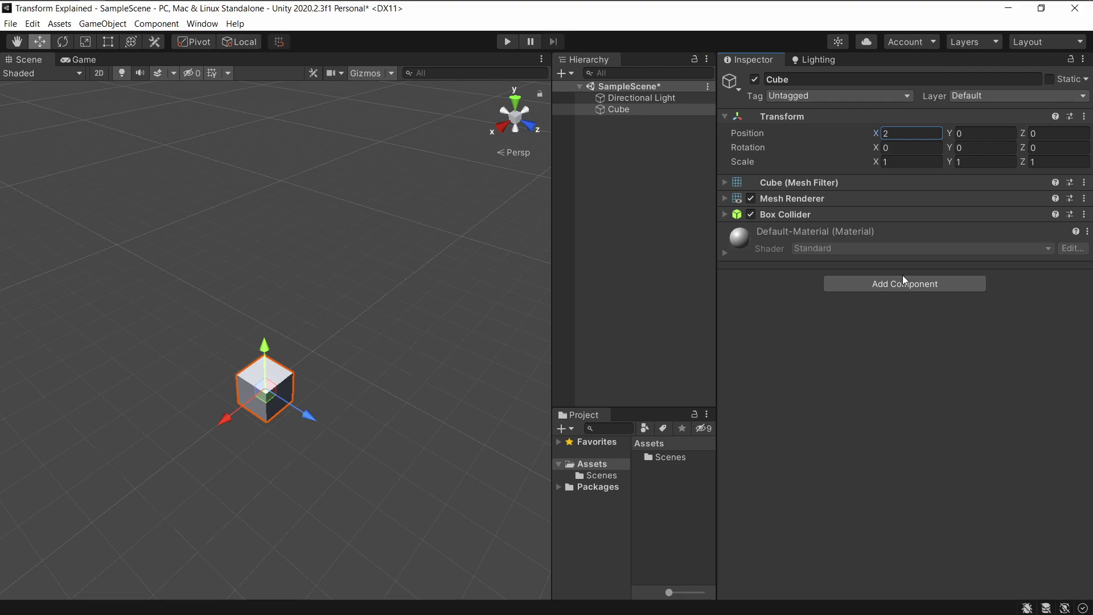
type("1")
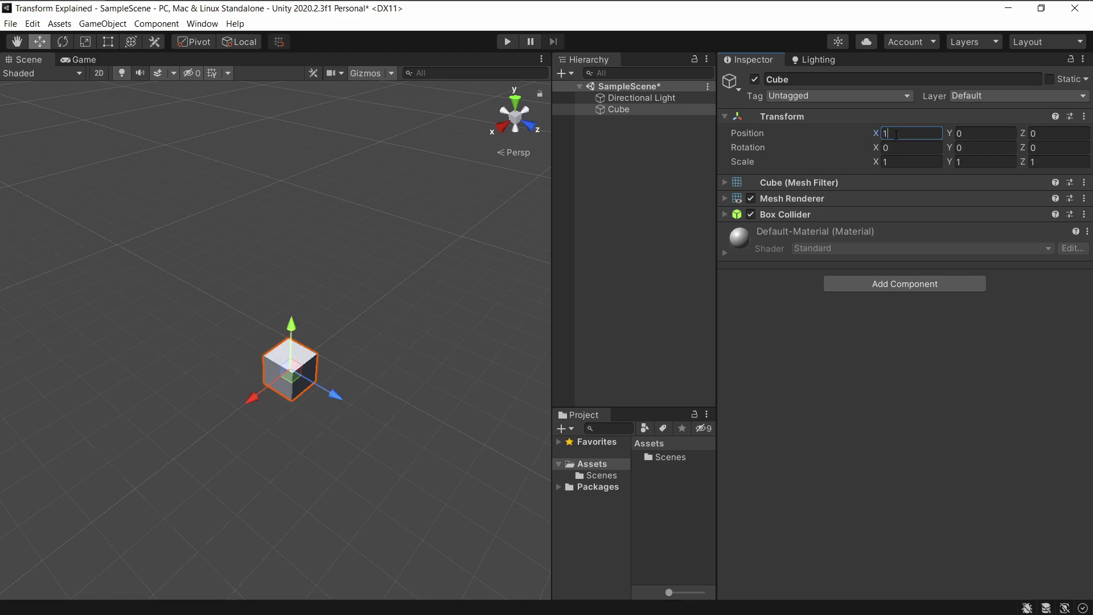
left_click(895, 310)
left_click(876, 134)
mouse_move(872, 135)
left_mouse_down()
mouse_move(832, 136)
mouse_move(942, 132)
mouse_move(780, 142)
mouse_move(969, 138)
mouse_move(706, 146)
mouse_move(866, 149)
left_mouse_up()
left_click(943, 134)
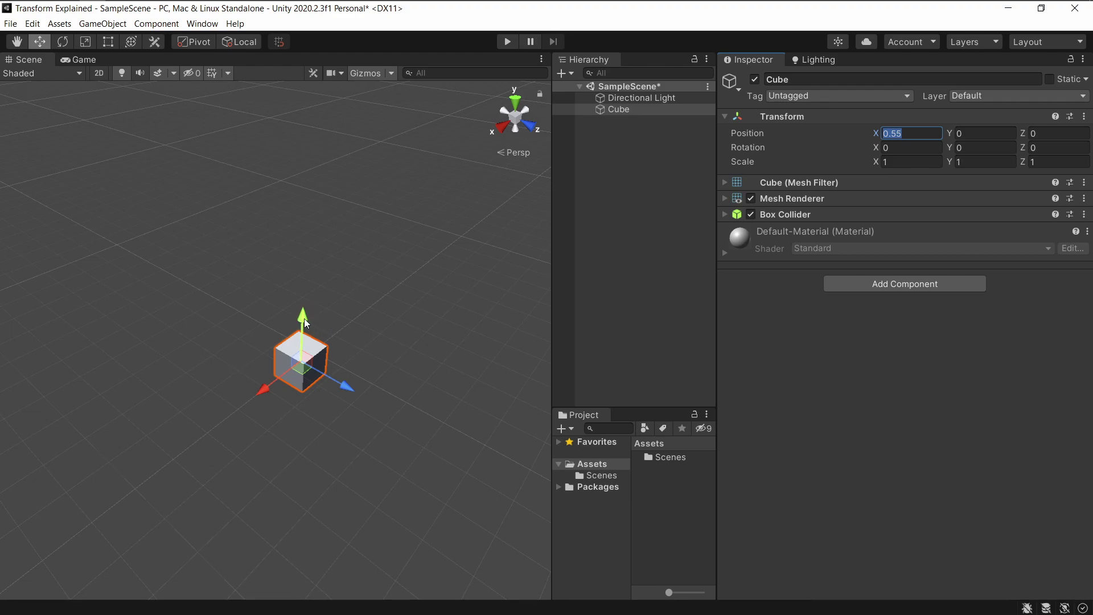
Drag the Move gizmo's Y, Z and X arrows to place the Cube at (1.98, 1.11, 0.69).
left_click_drag(305, 323, 377, 348)
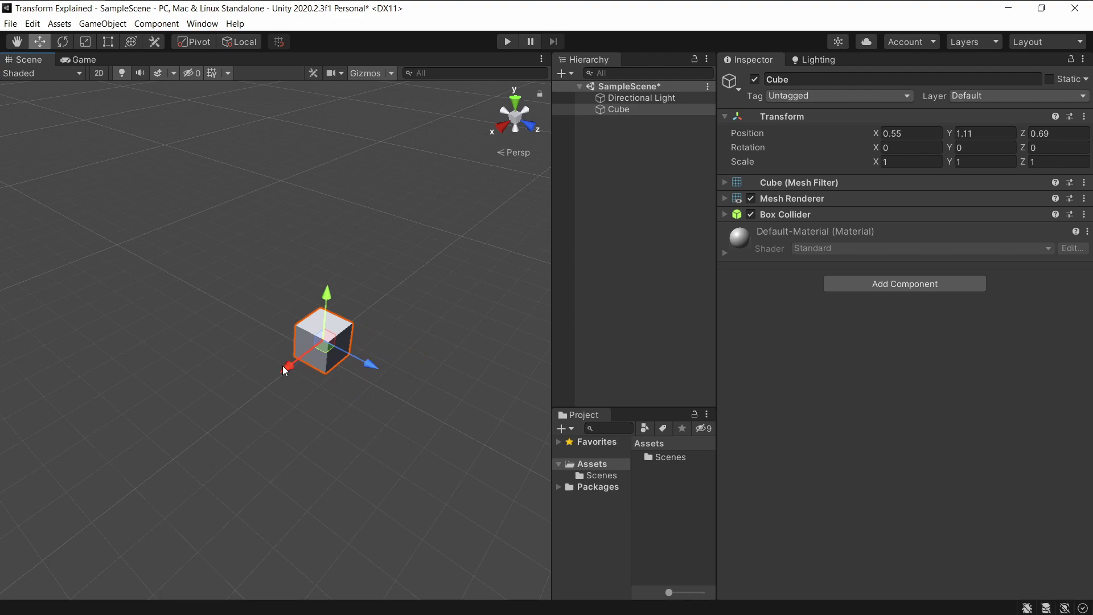
left_click_drag(282, 366, 258, 432)
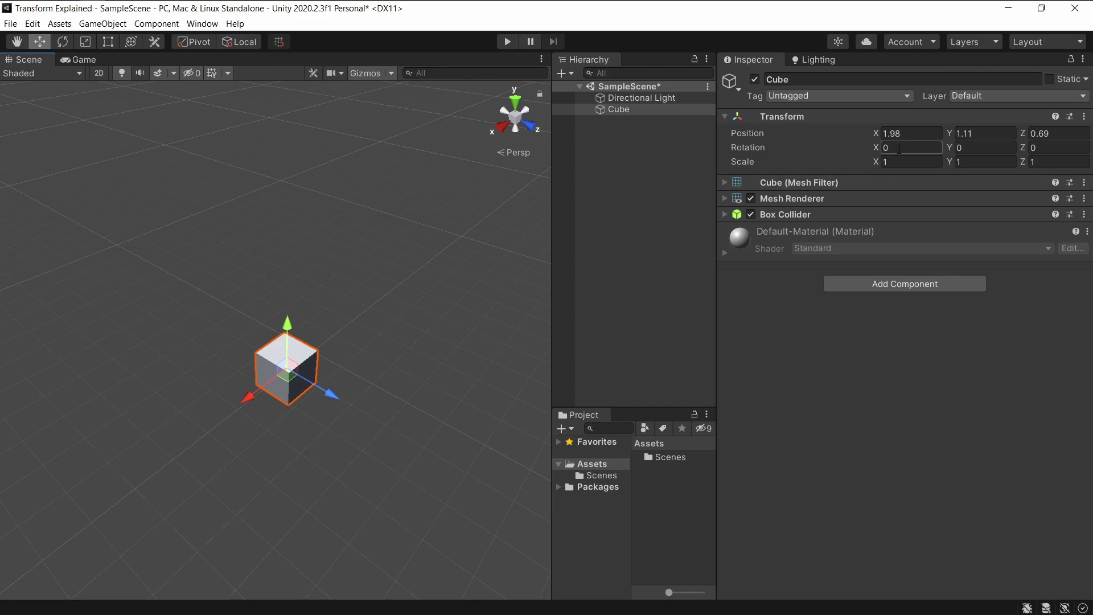
Tilt the cube slightly around X, then set its Rotation Y to 90.
left_click_drag(879, 147, 827, 251)
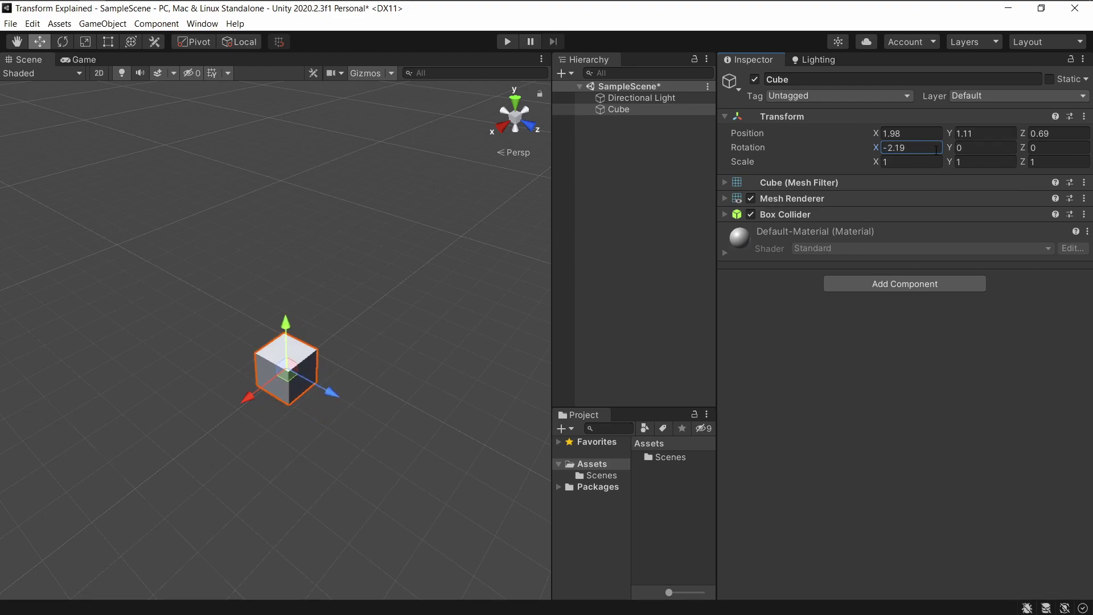
left_click(975, 148)
type("90")
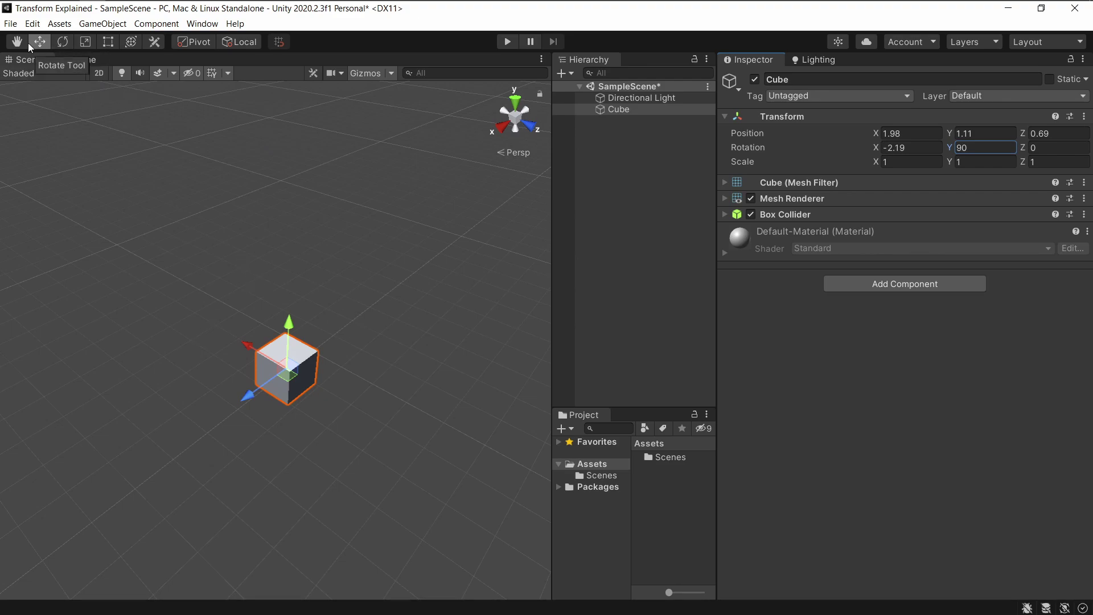
Spin the cube freely with the Rotate tool, then reset its Transform to zero.
left_click(63, 42)
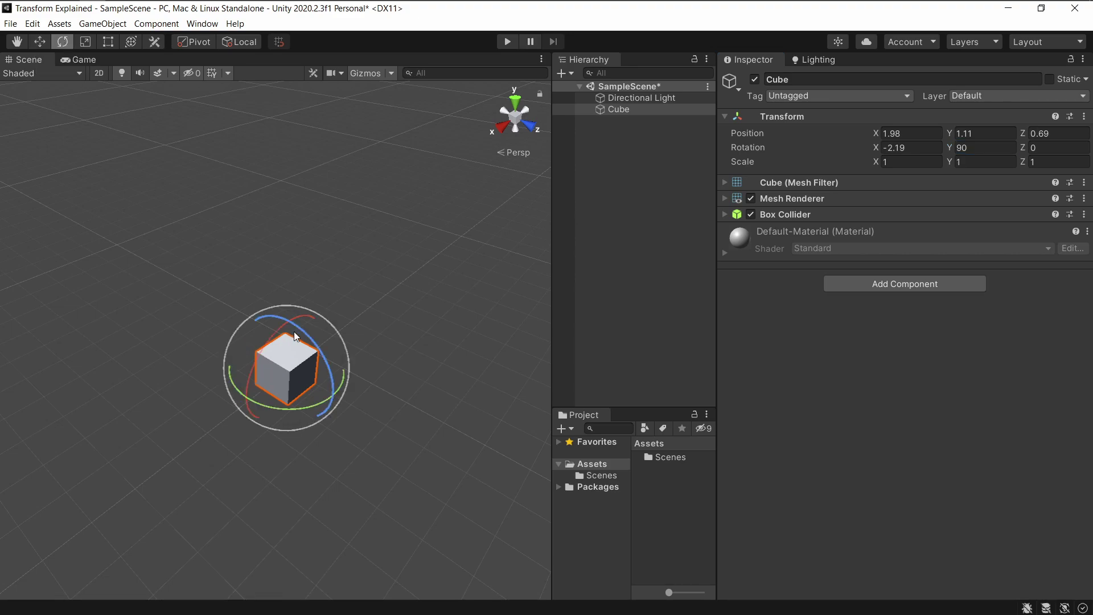
left_click_drag(315, 404, 183, 170)
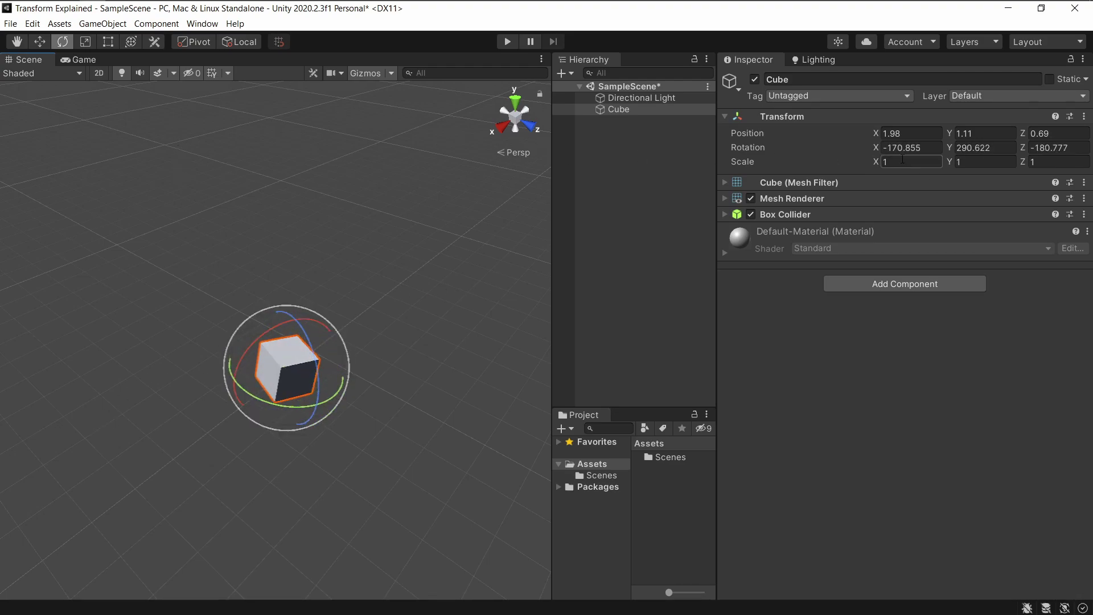
right_click(794, 116)
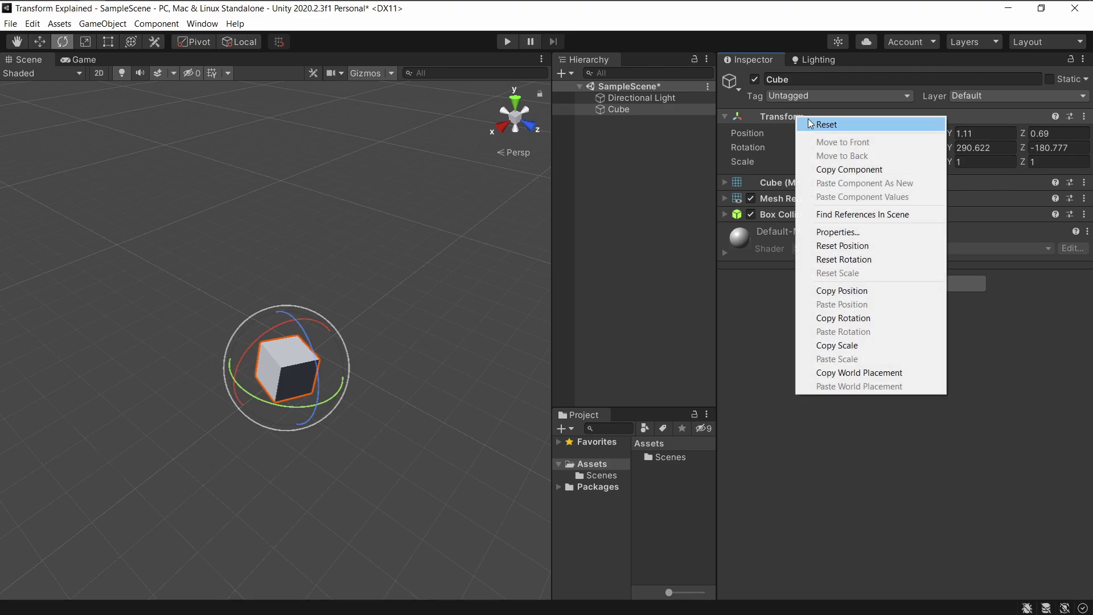
left_click(811, 121)
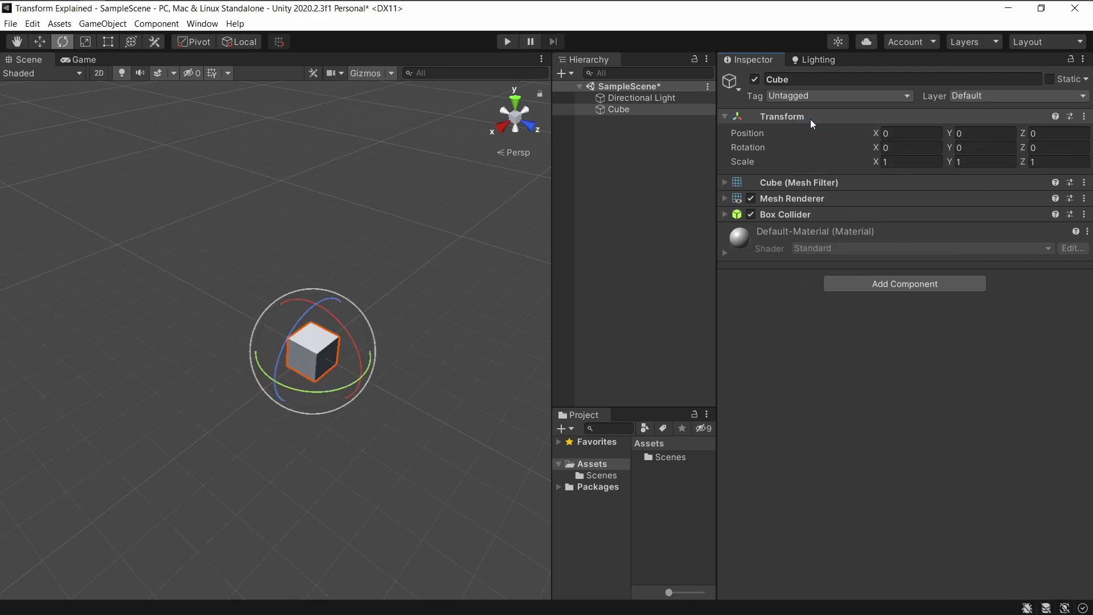
With the Scale tool, set Scale X to 2 then 1, and try X and Z stretches, undoing each.
left_click(91, 44)
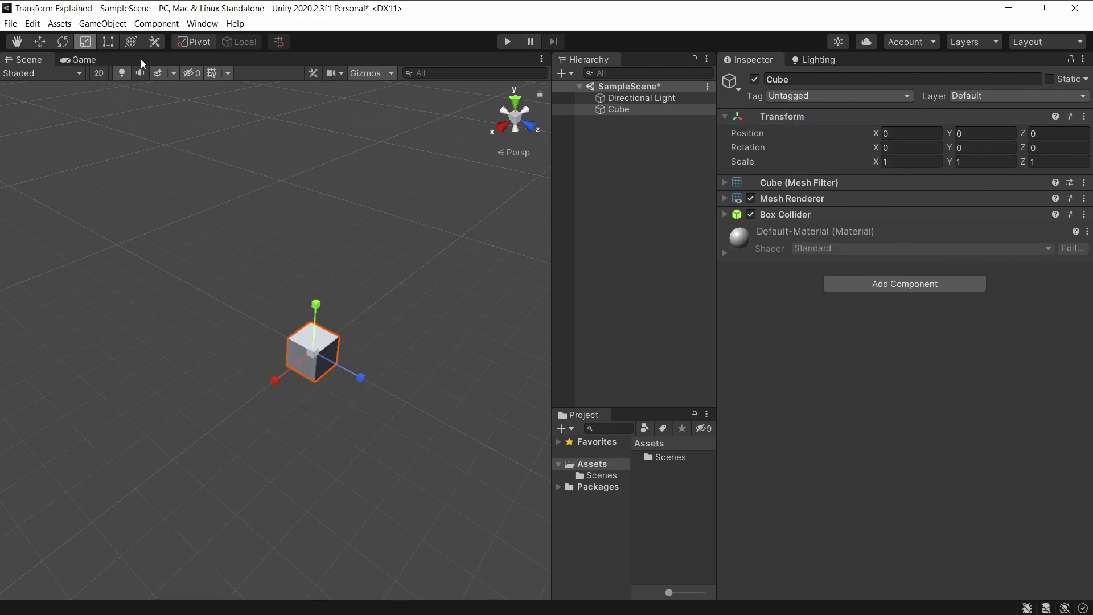
left_click(906, 161)
type("2")
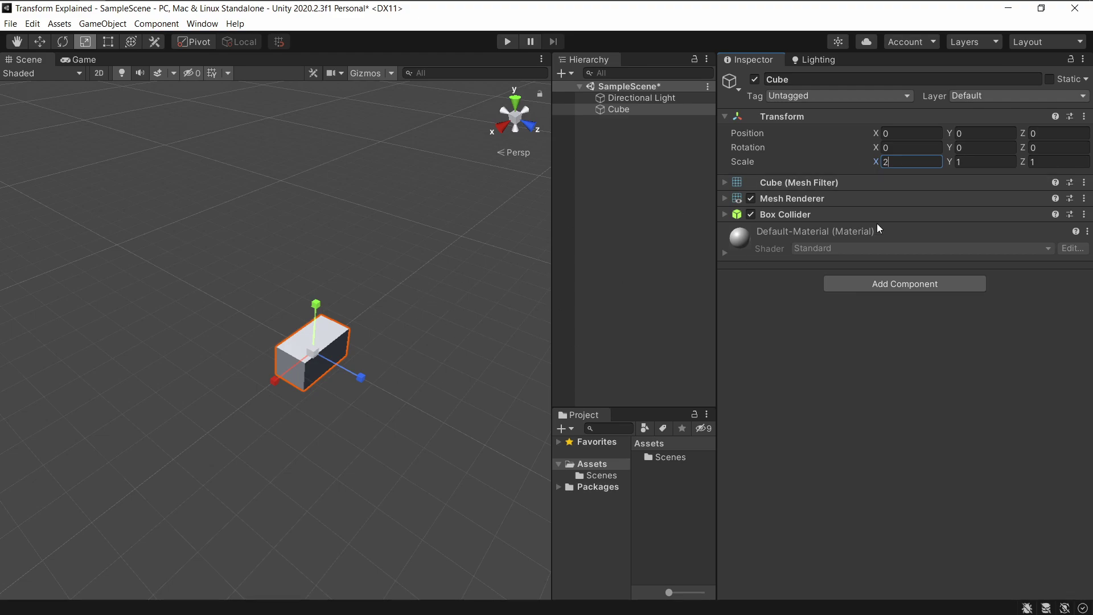
type("1")
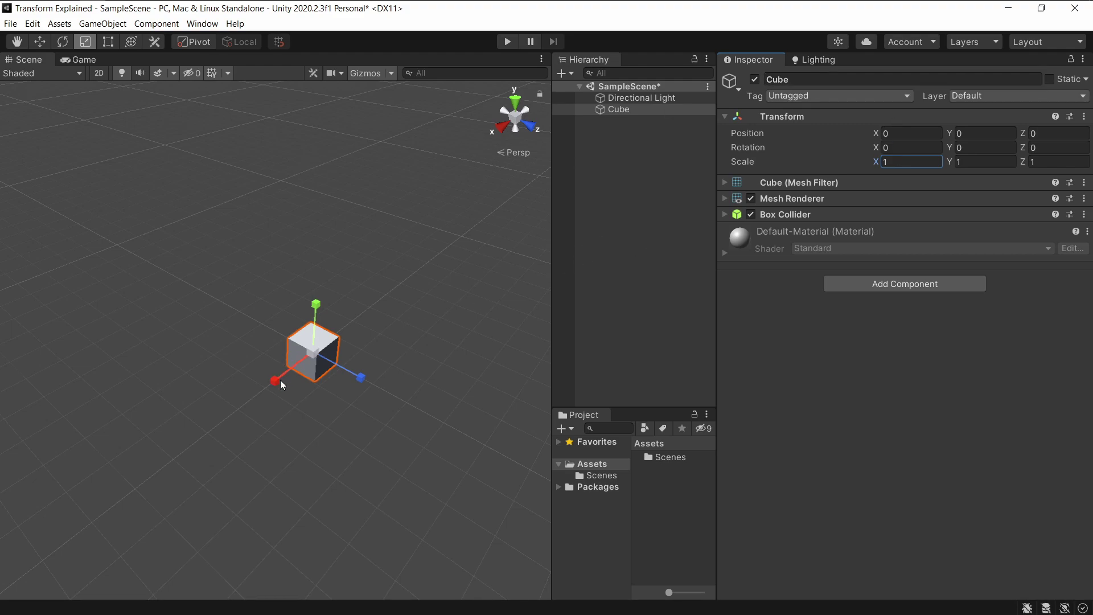
mouse_move(278, 385)
left_mouse_down()
mouse_move(154, 444)
mouse_move(281, 389)
left_mouse_up()
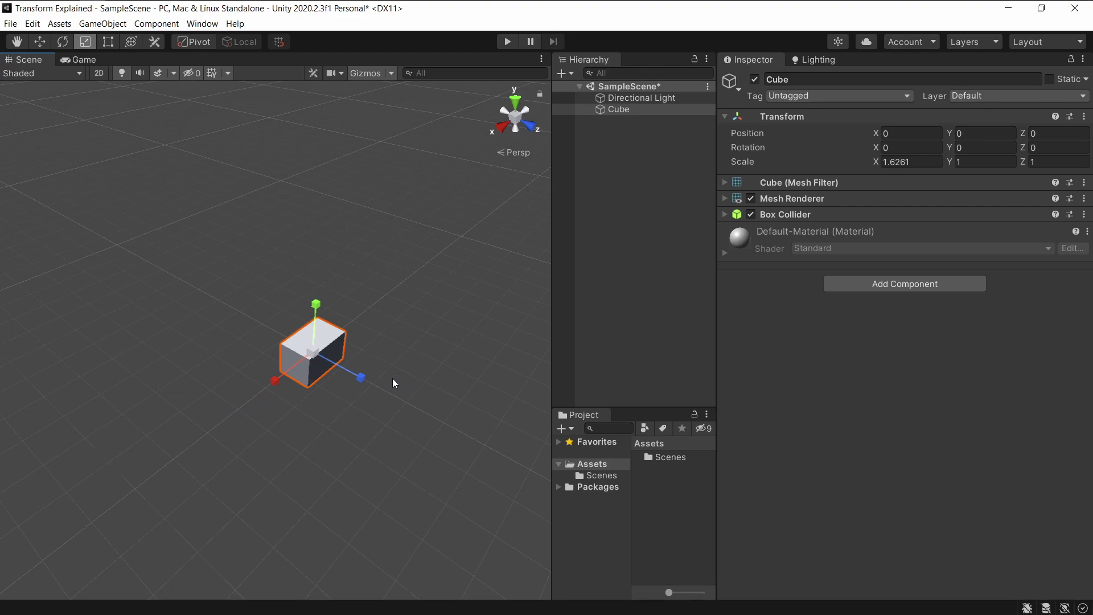
key("ctrl+z")
left_click_drag(361, 377, 415, 393)
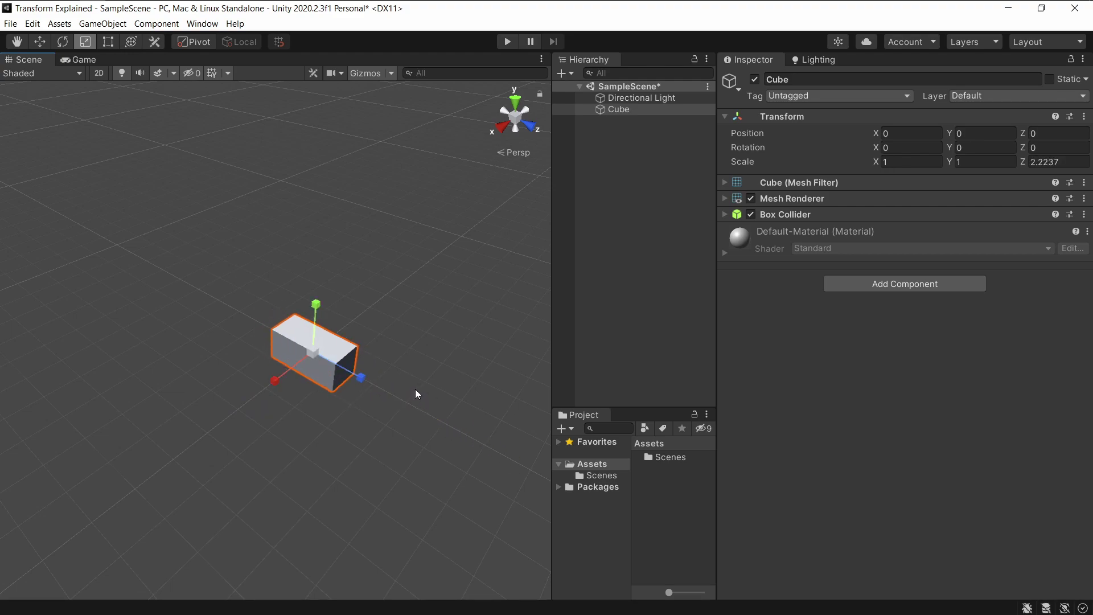
key("ctrl+z")
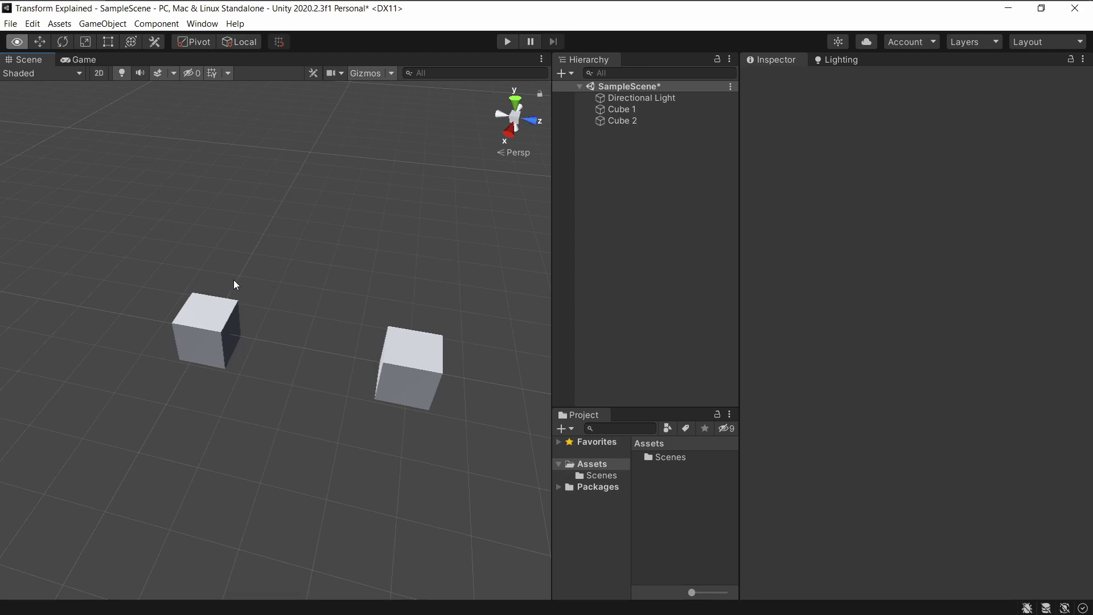
Drag Cube 2 onto Cube 1 in the Hierarchy, keeping its position at (0, 0, 4).
left_click(644, 110)
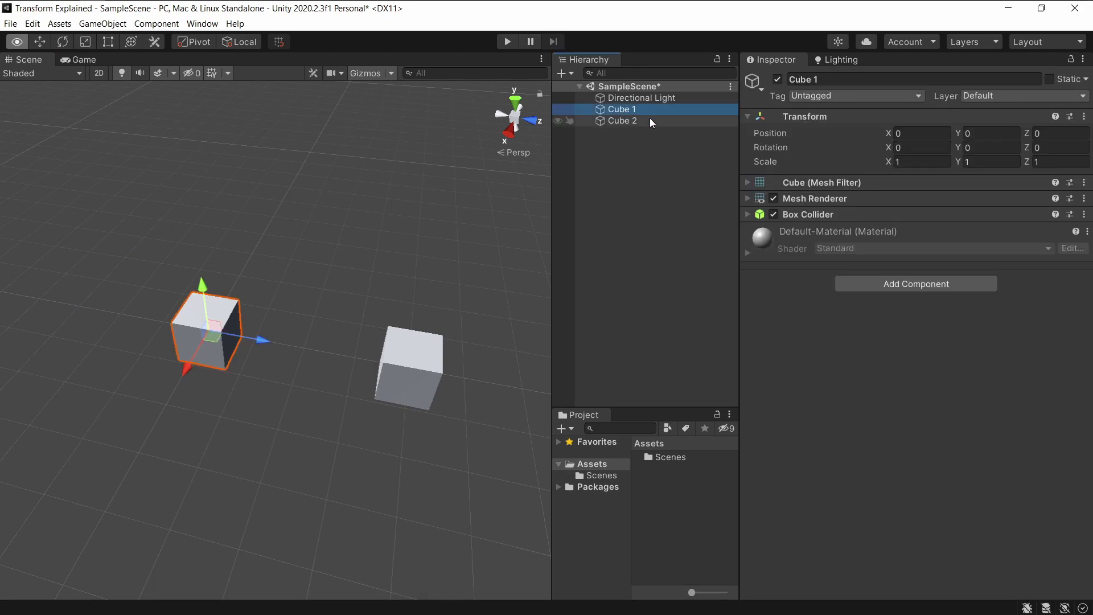
left_click(650, 118)
left_click(640, 108)
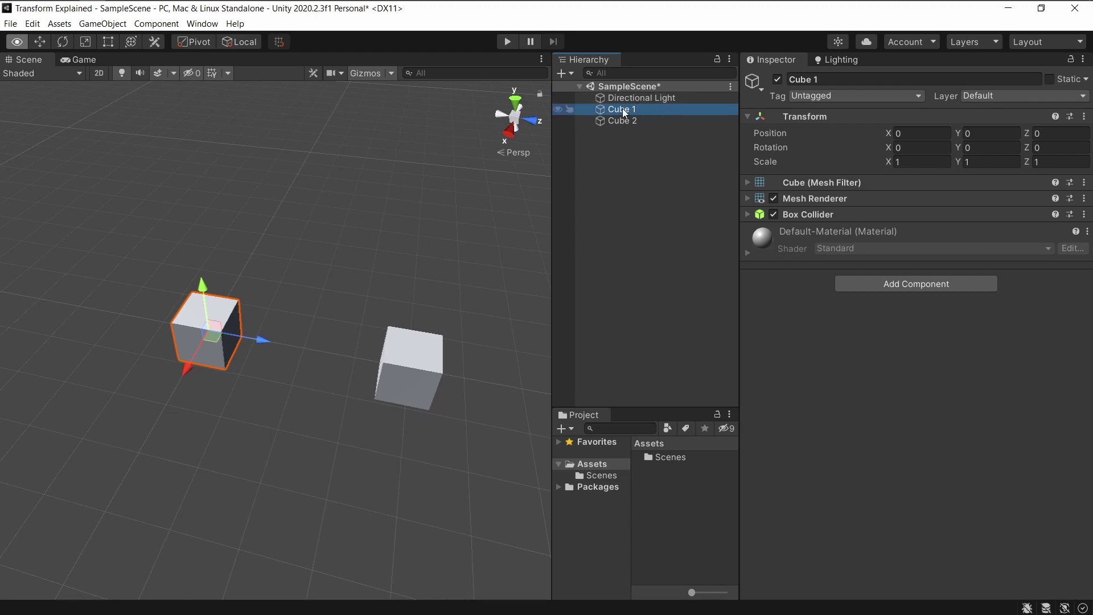
left_click(637, 120)
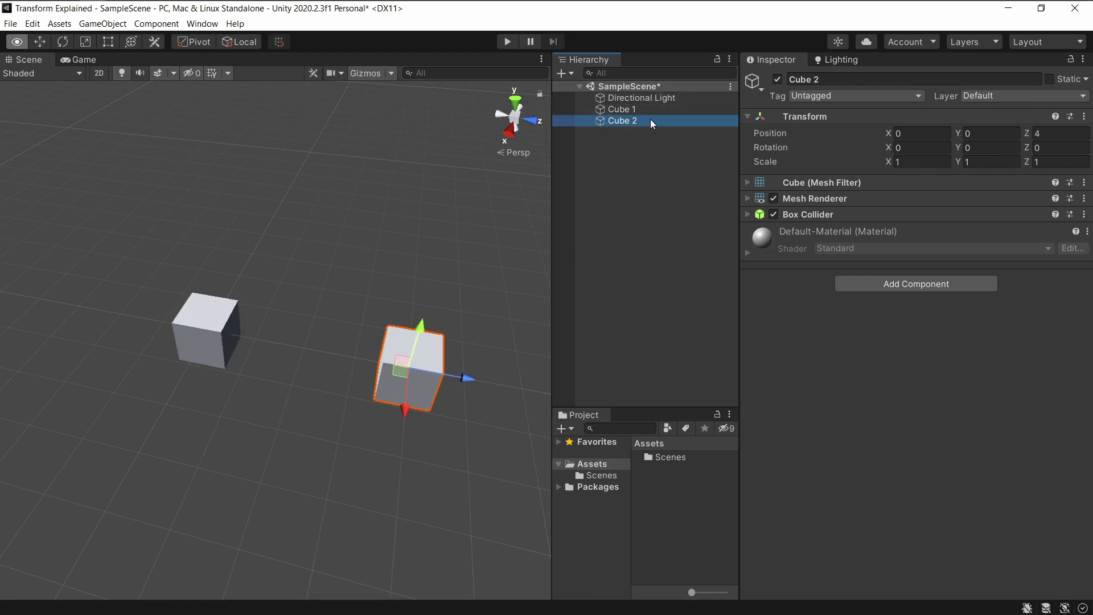
left_click_drag(650, 118, 619, 111)
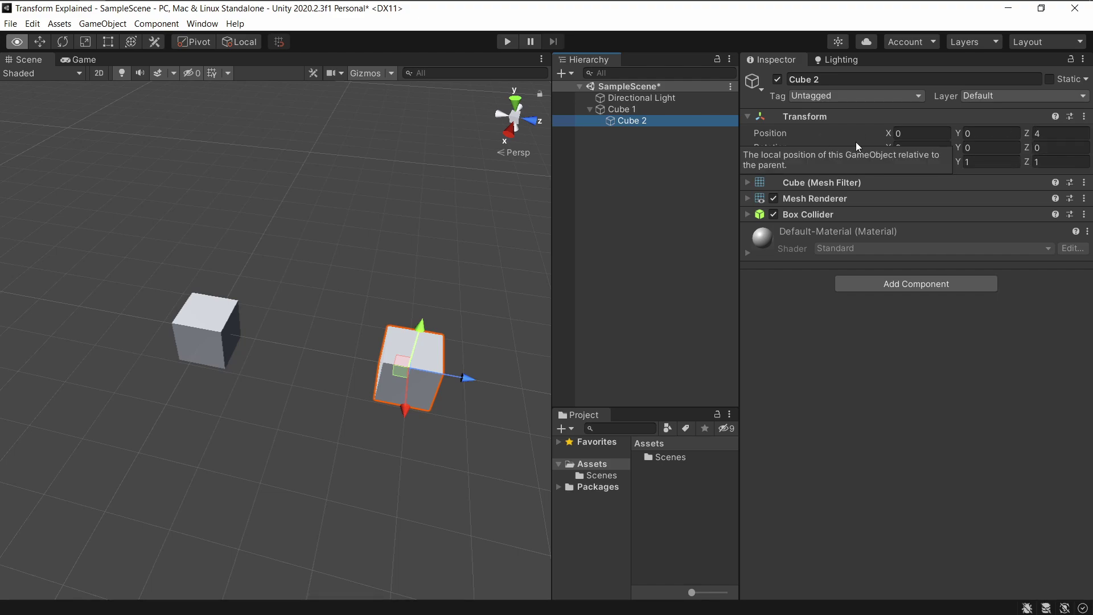
Set Cube 1's Position X to 4 and check that child Cube 2 still reads local (0, 0, 4).
left_click(671, 112)
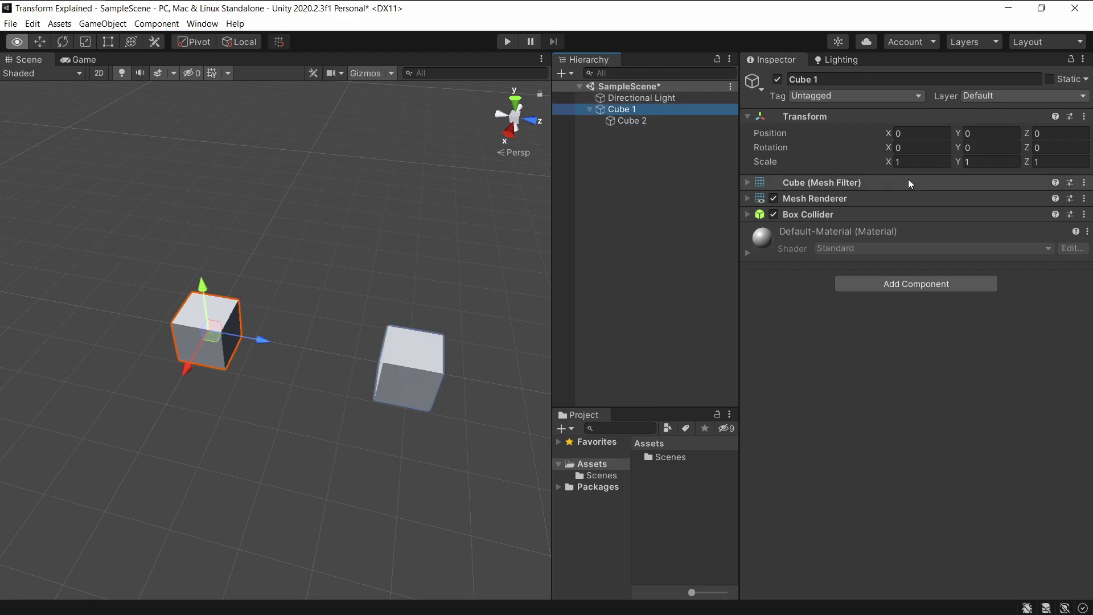
left_click(905, 134)
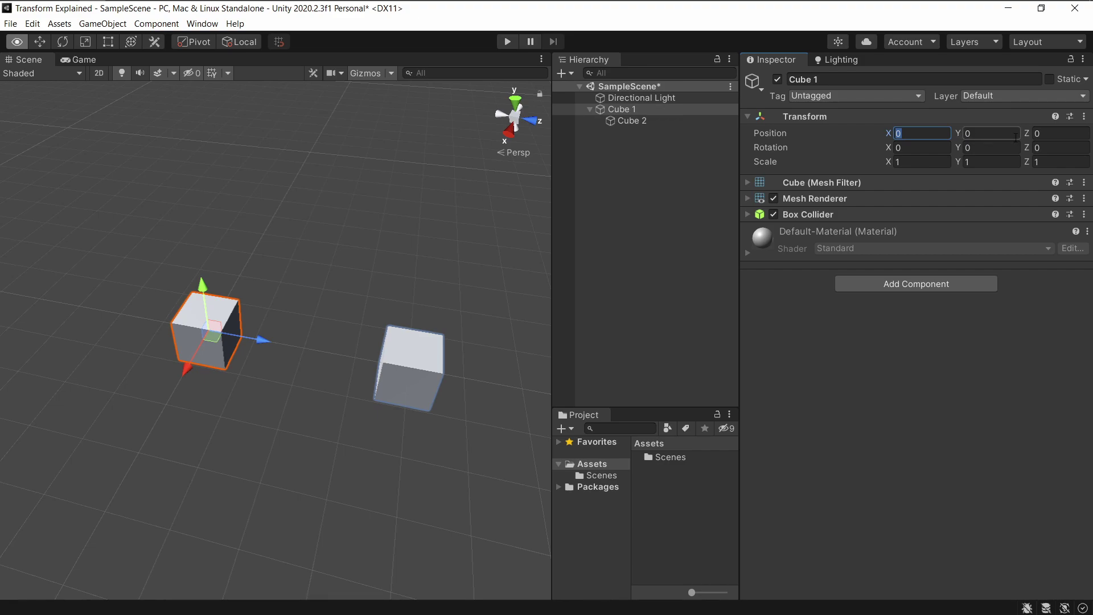
type("4")
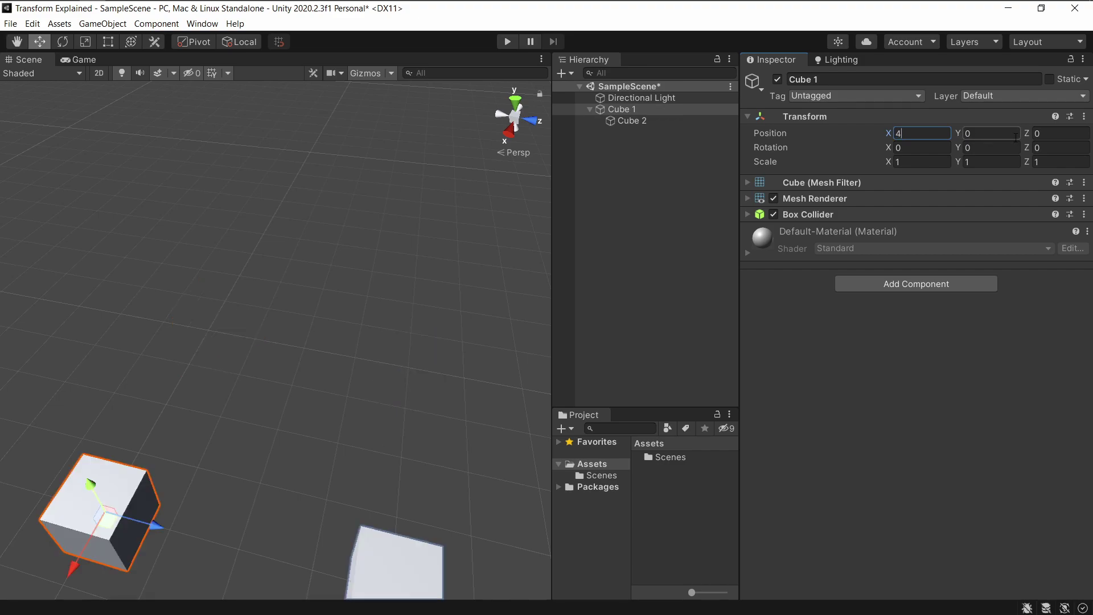
right_click_drag(401, 182, 241, 232)
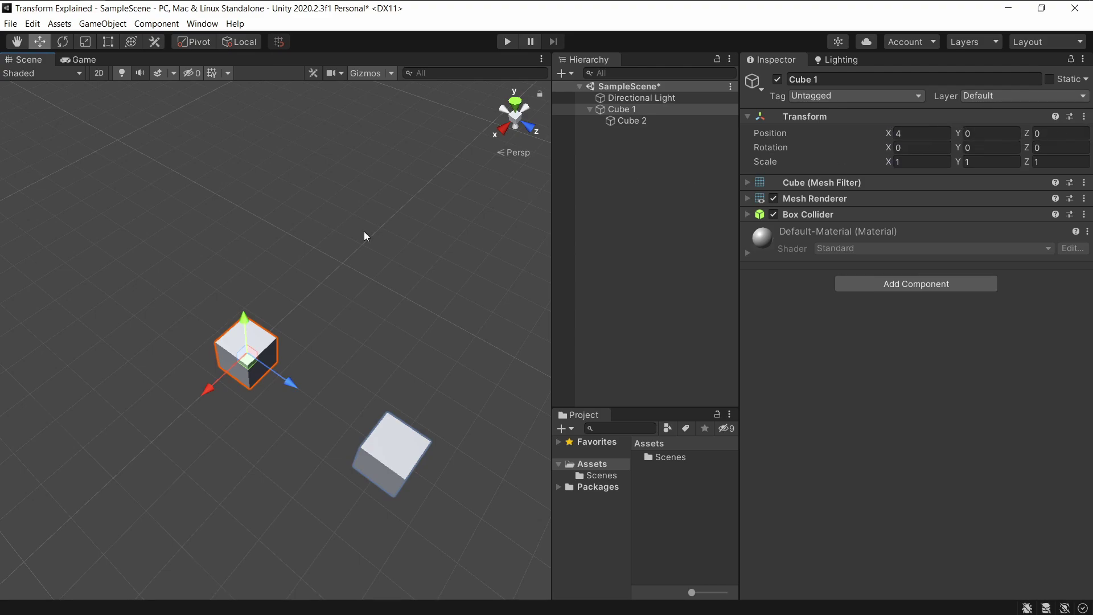
right_click_drag(363, 231, 626, 211)
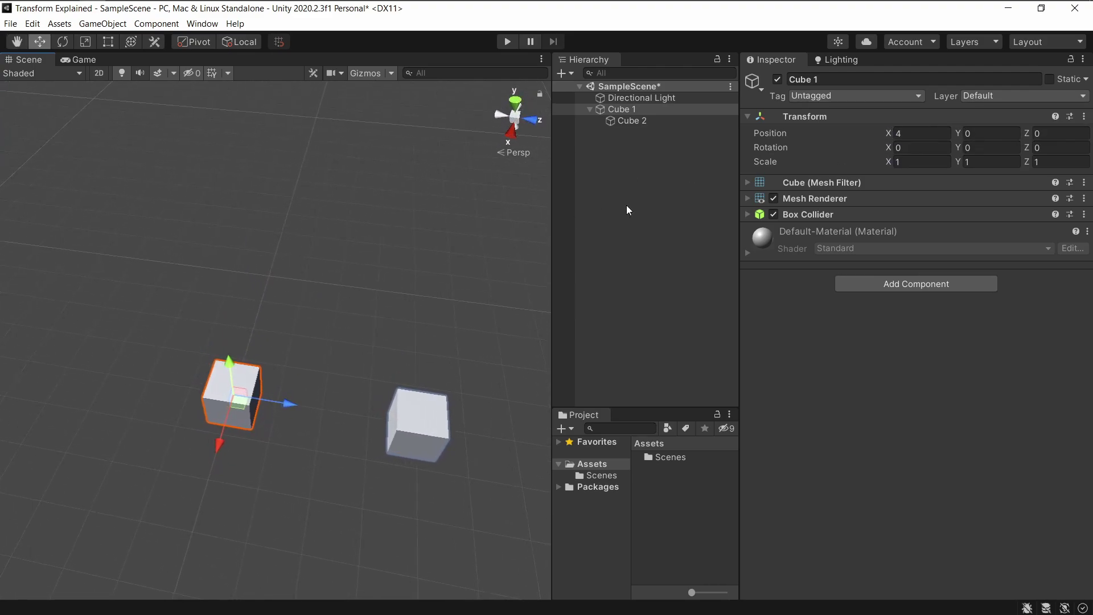
left_click(667, 122)
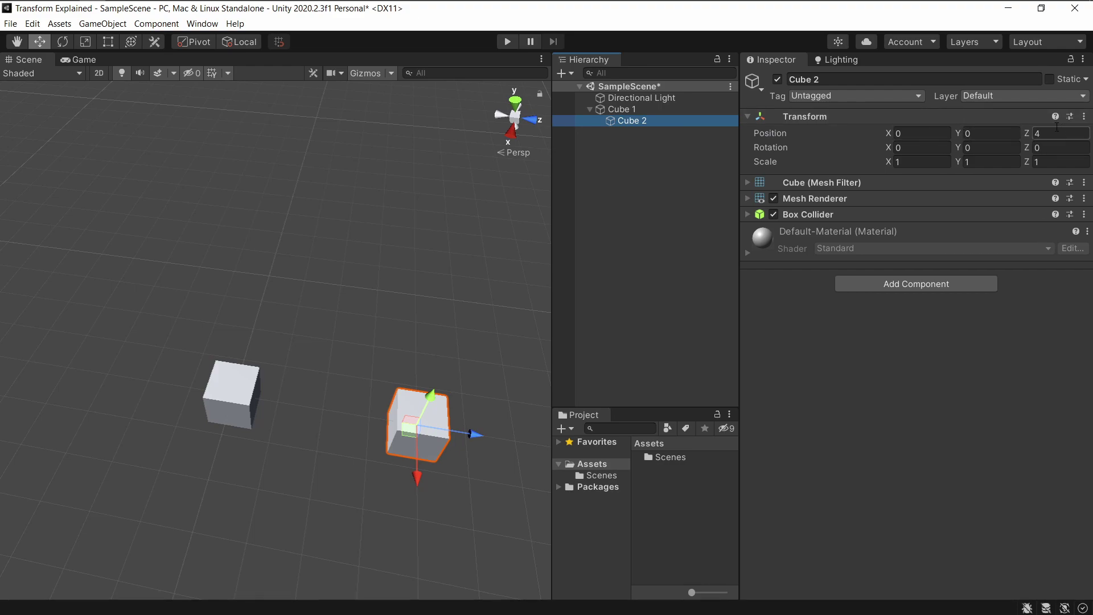
Drag child Cube 2 with the move gizmo to X -3 and adjust its Z placement.
left_click(661, 113)
left_click(664, 120)
left_click_drag(483, 435, 399, 442)
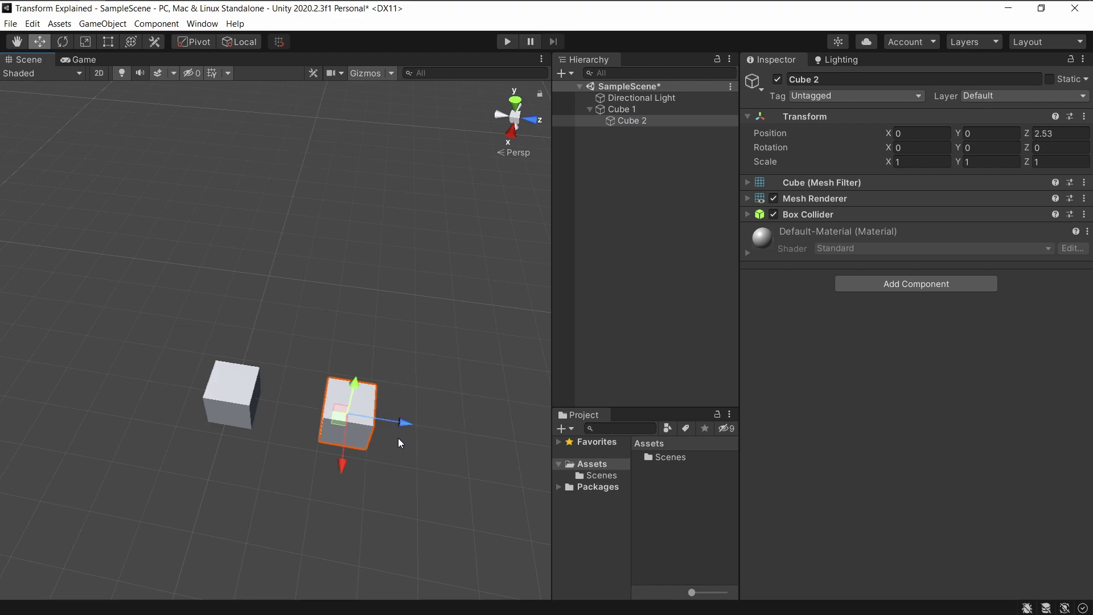
left_click(398, 442)
left_click(354, 404)
left_click_drag(342, 464, 353, 356)
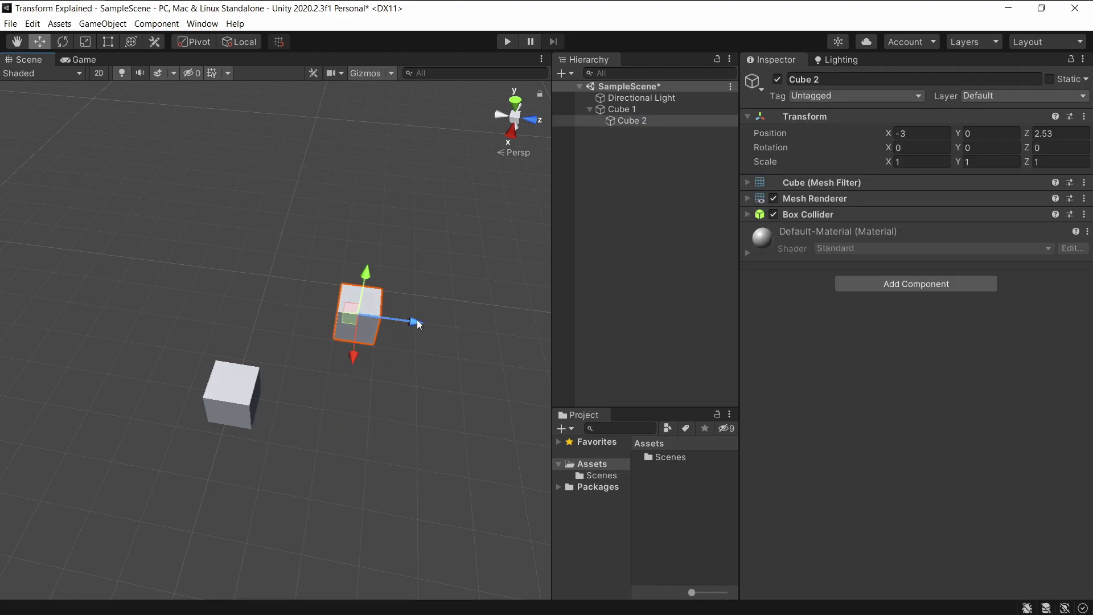
left_click_drag(419, 324, 481, 330)
Set Cube 2's Z position to 4, then unparent and re-parent it under Cube 1.
left_click(1057, 137)
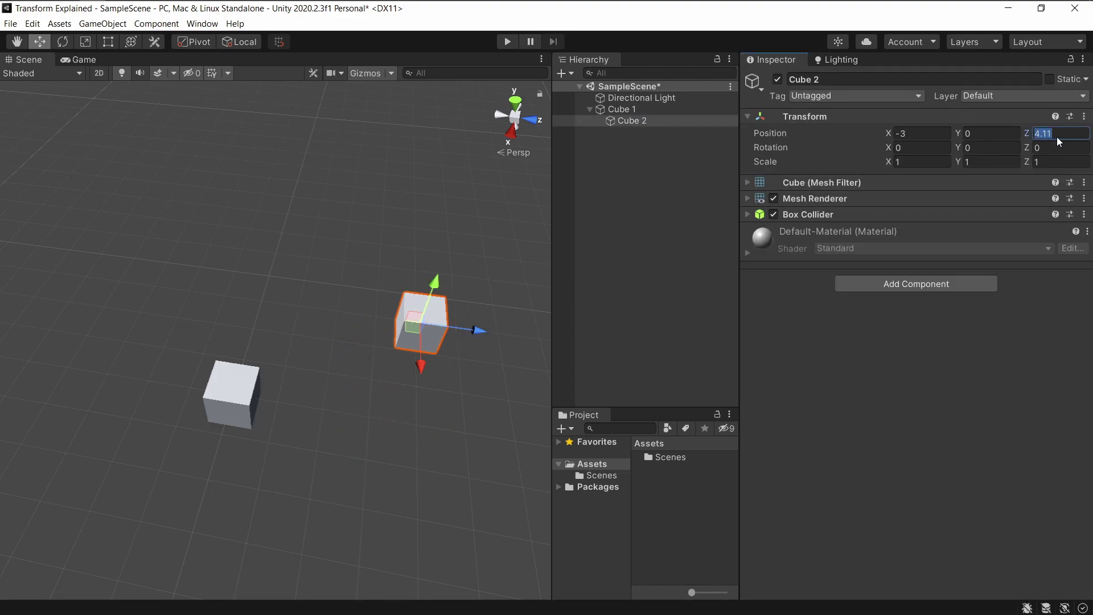
type("4")
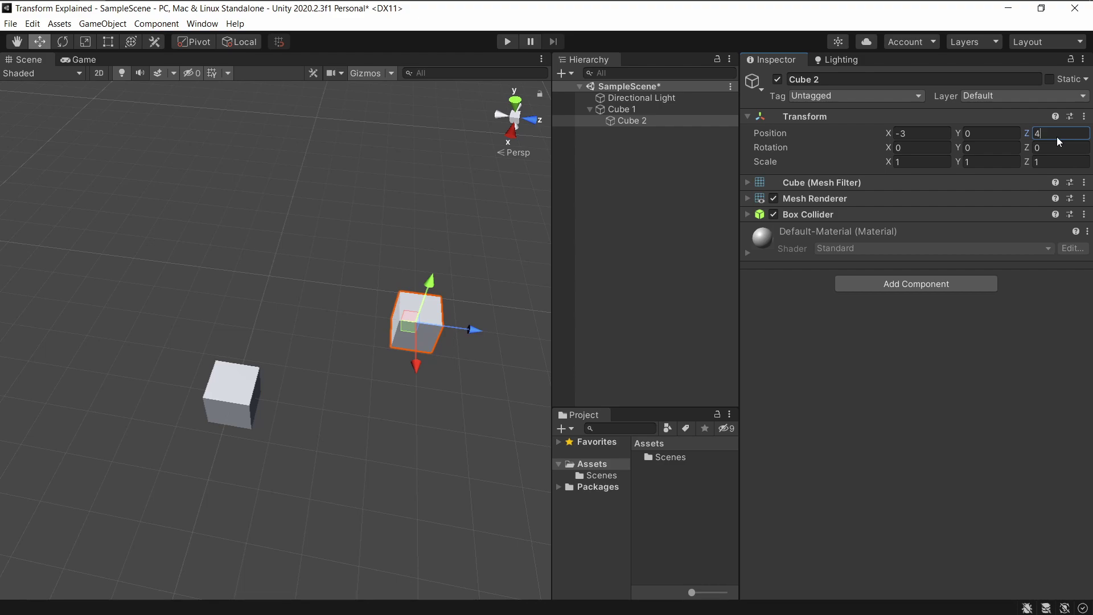
left_click(635, 122)
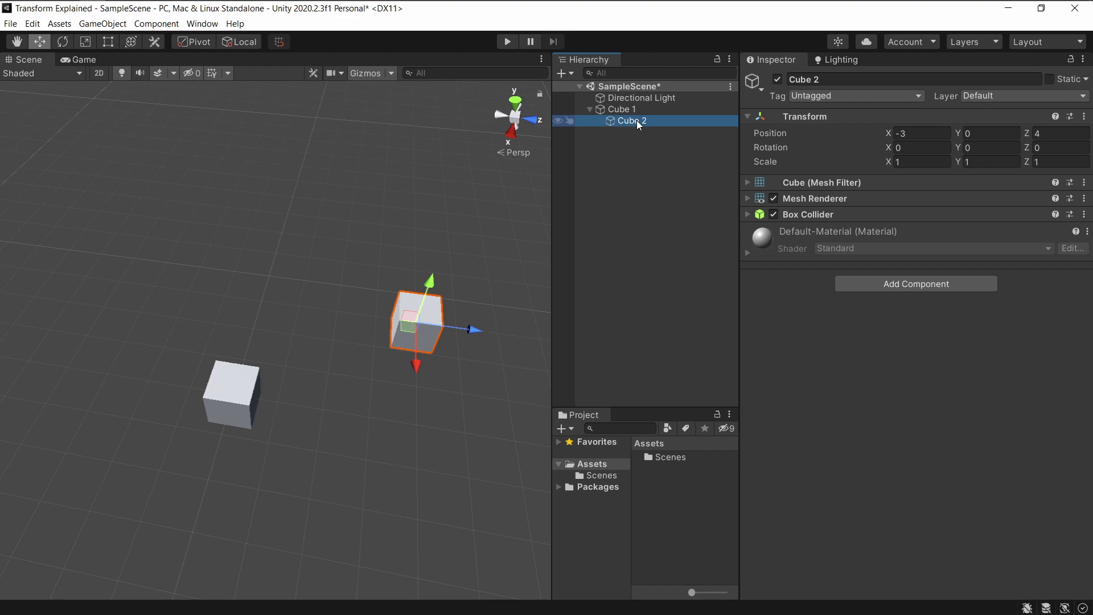
left_click_drag(637, 121, 650, 105)
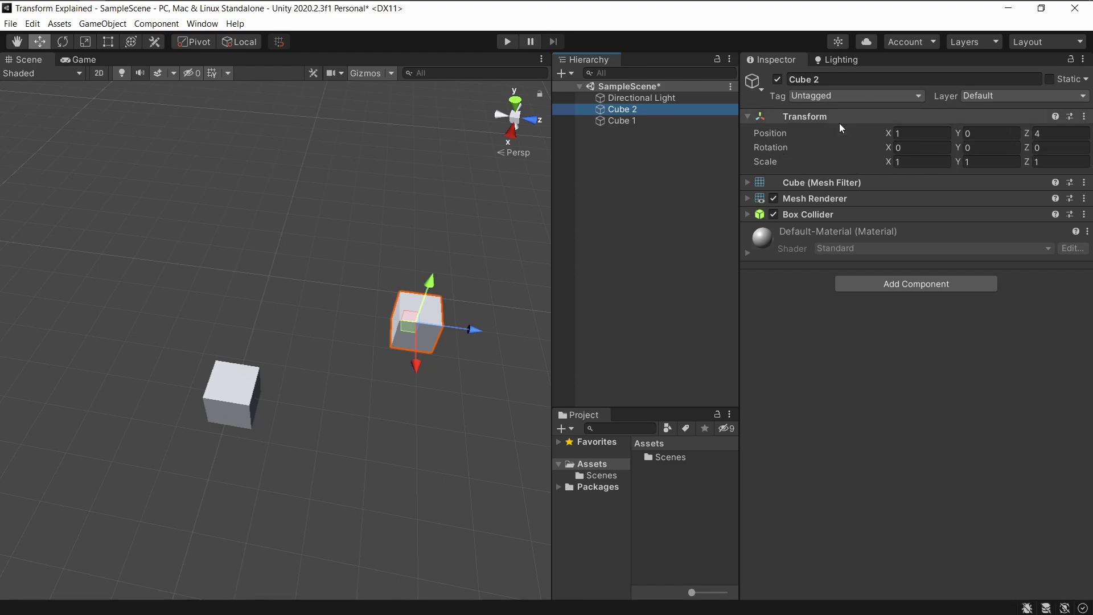
left_click_drag(666, 110, 653, 121)
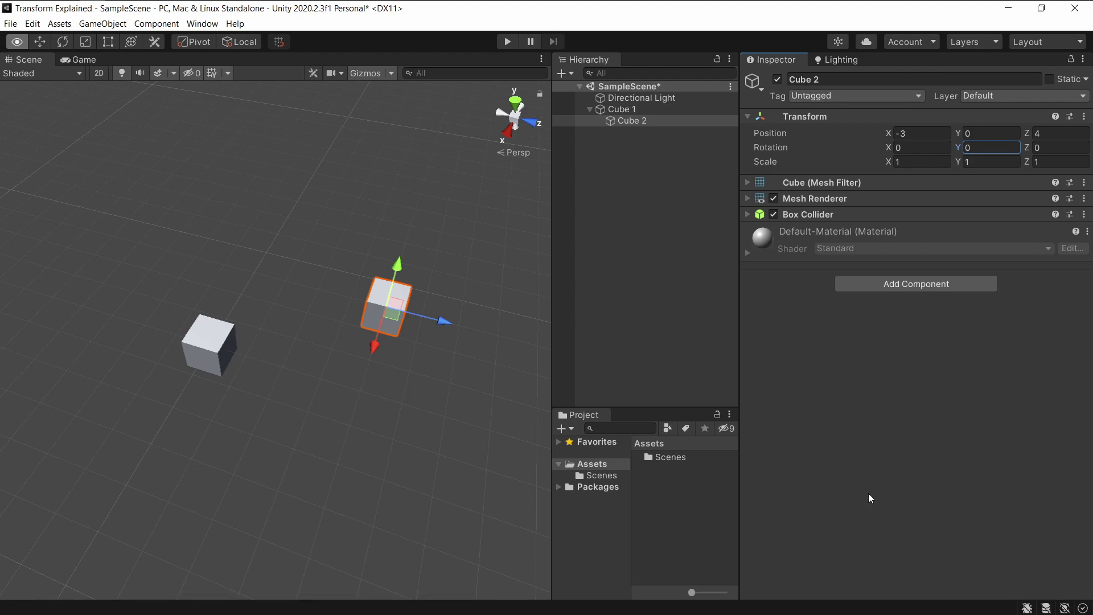
left_click_drag(450, 324, 352, 313, "alt")
left_click(626, 109)
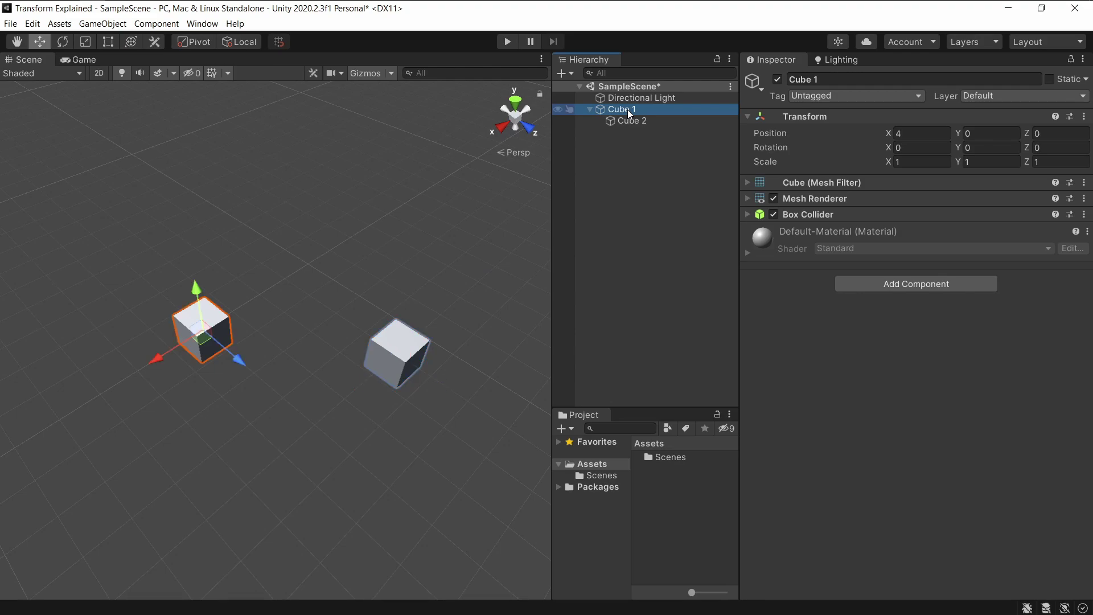
left_click(914, 149)
double_click(914, 151)
type("90")
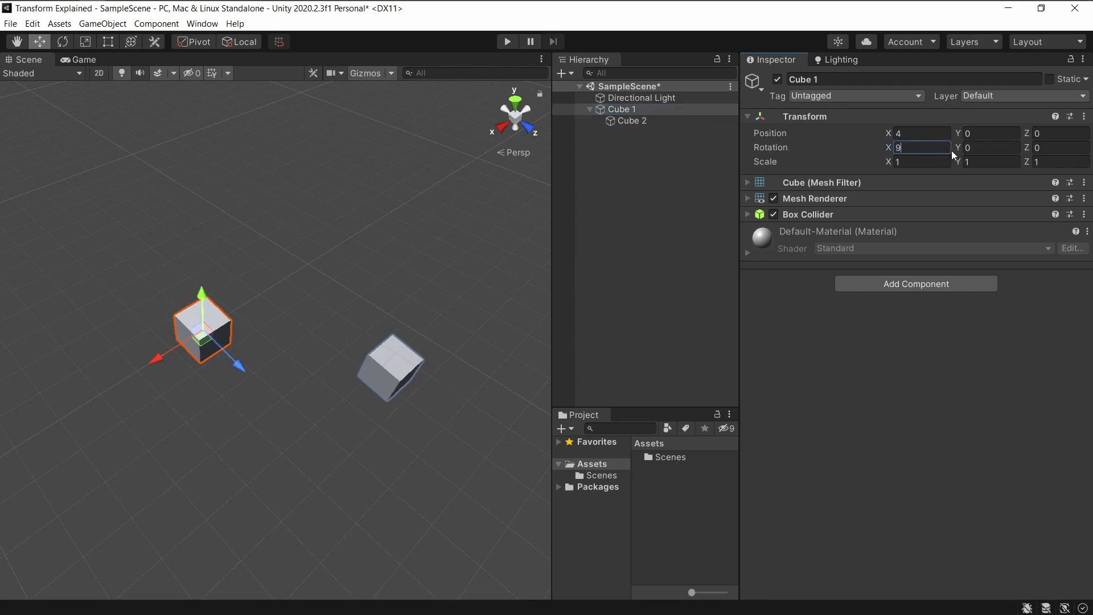
left_click(645, 122)
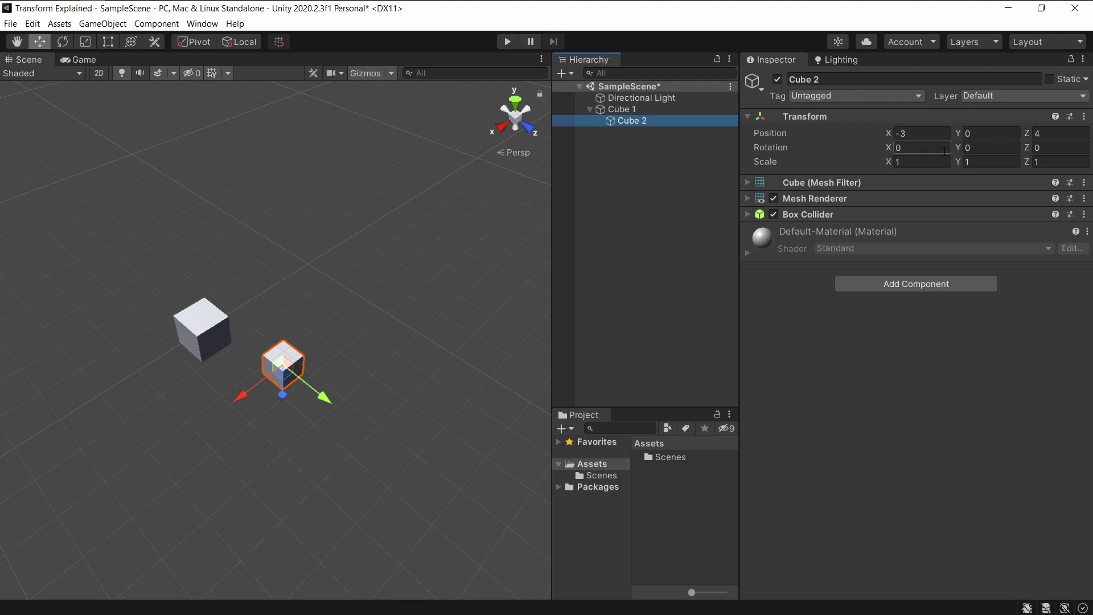
left_click_drag(633, 117, 634, 104)
right_click_drag(478, 168, 322, 320)
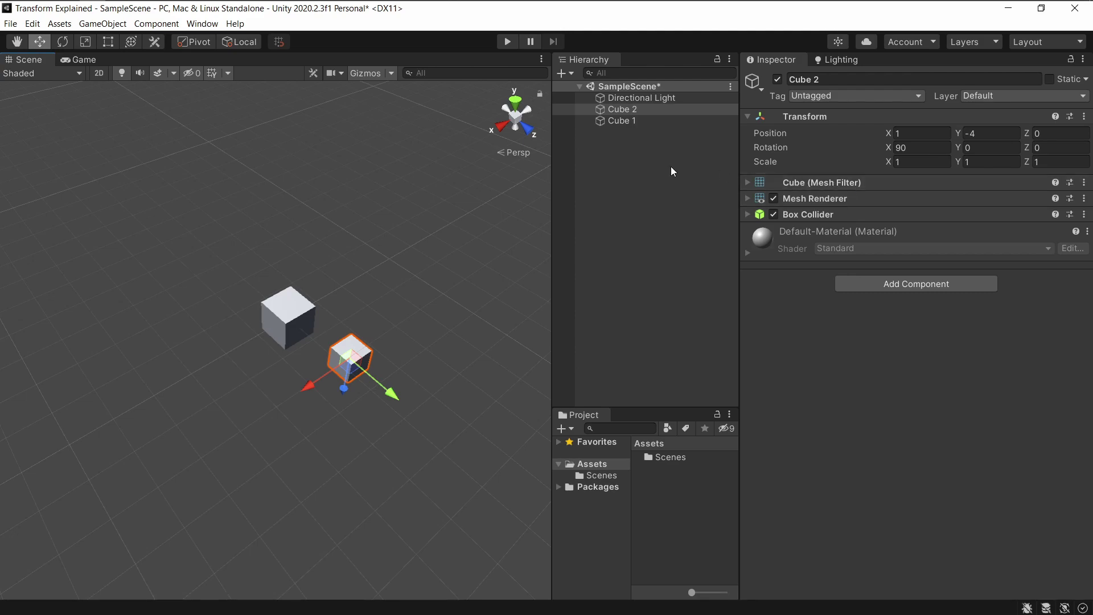
key("ctrl+z")
left_click(632, 109)
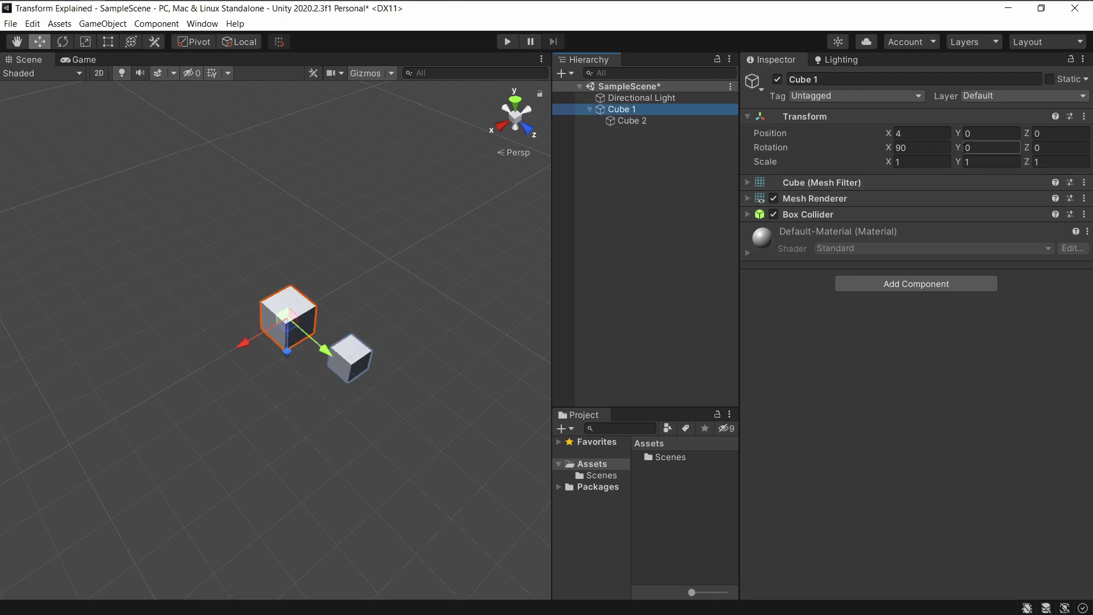
left_click(921, 147)
type("0")
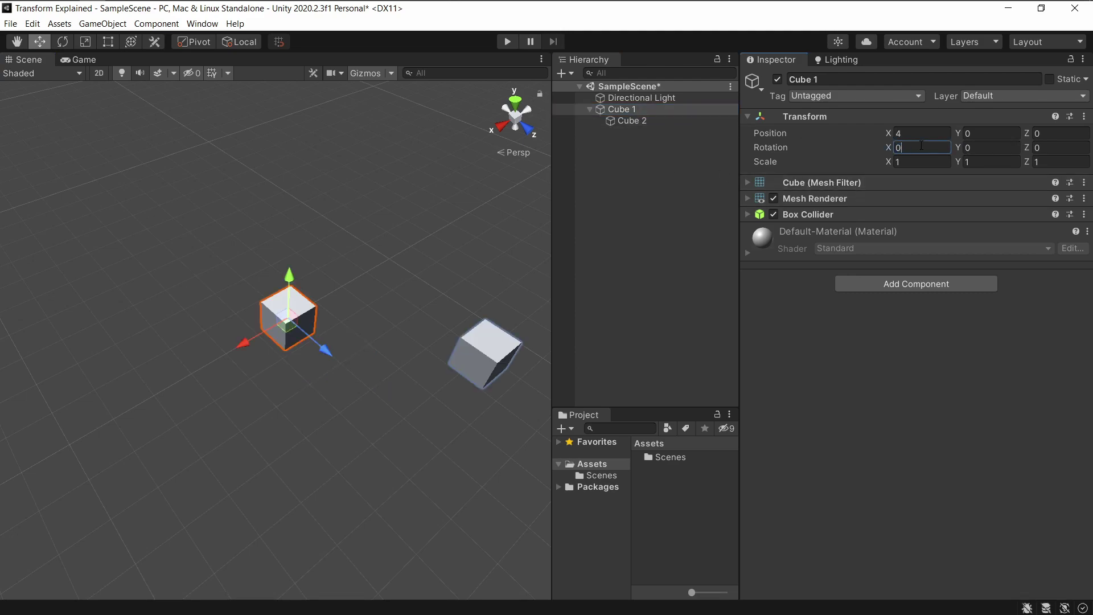
scroll(302, 186, "down", 3)
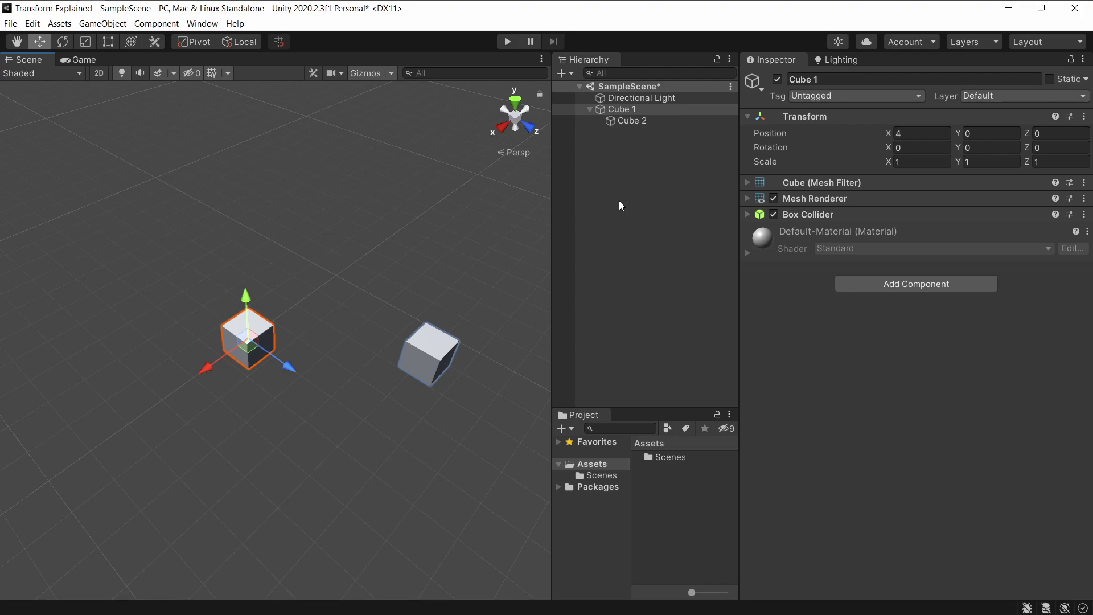
Set Position X to 0 on both Cube 1 and Cube 2.
left_click(941, 132)
type("0")
left_click(632, 121)
left_click(909, 132)
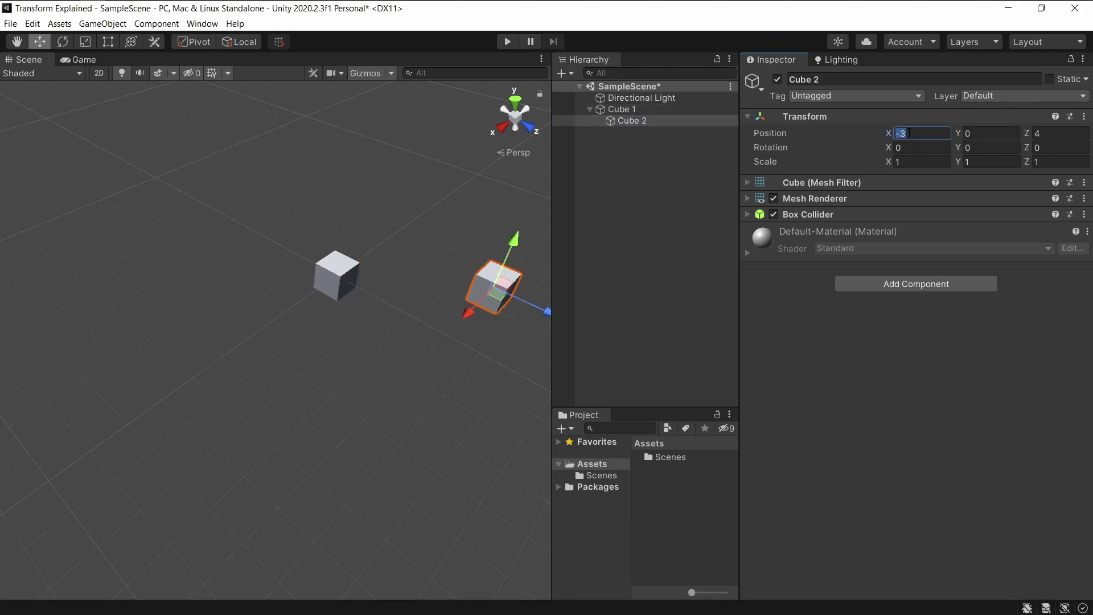
type("0")
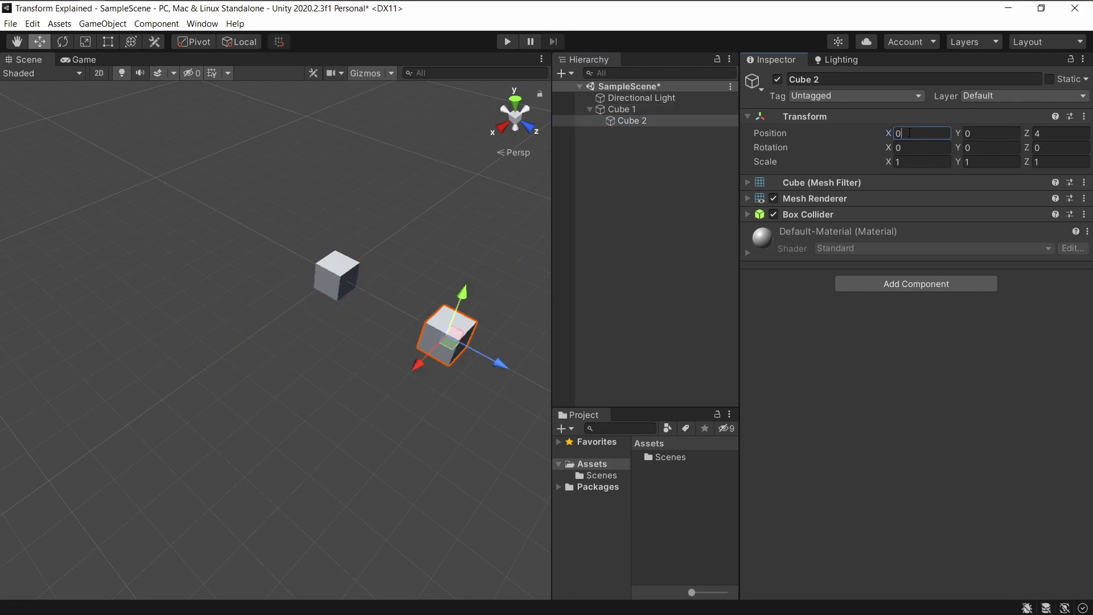
right_click_drag(380, 182, 432, 171)
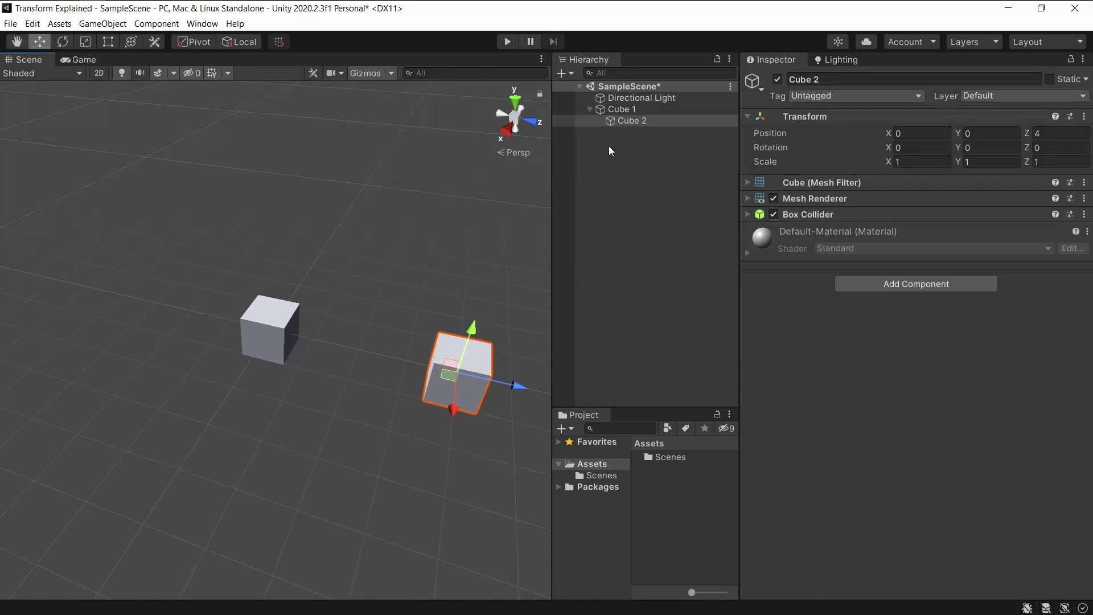
Set Cube 1's Scale X to 2 and orbit to view the stretched child.
left_click(659, 107)
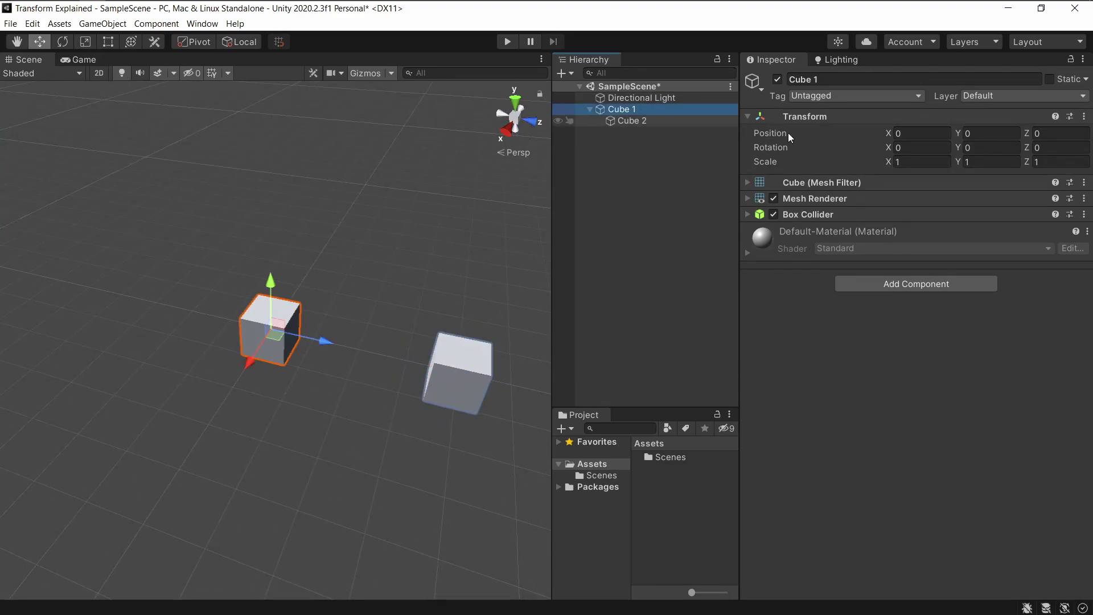
left_click(917, 162)
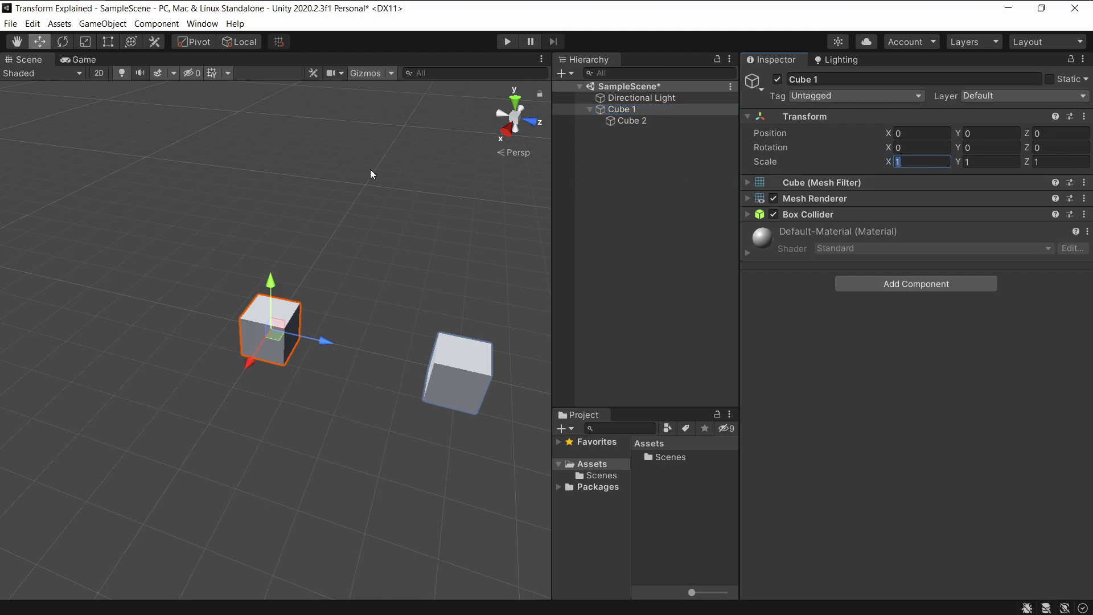
type("2")
key("Return")
left_click_drag(432, 166, 290, 235, "alt")
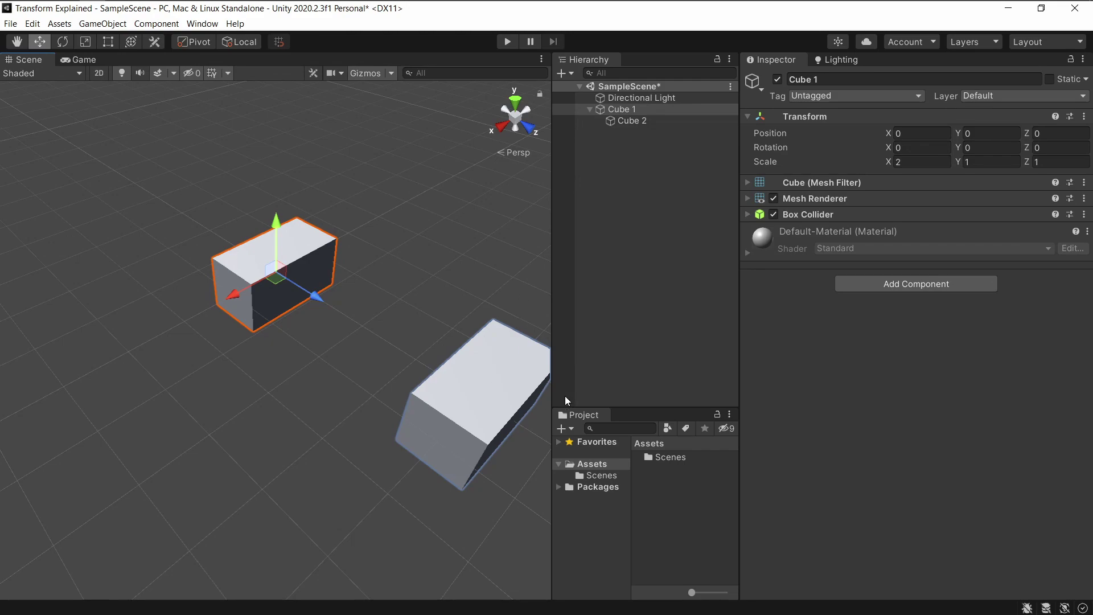
Frame Cube 2 and rotate it to a Y rotation of about -135.52.
left_click(651, 121)
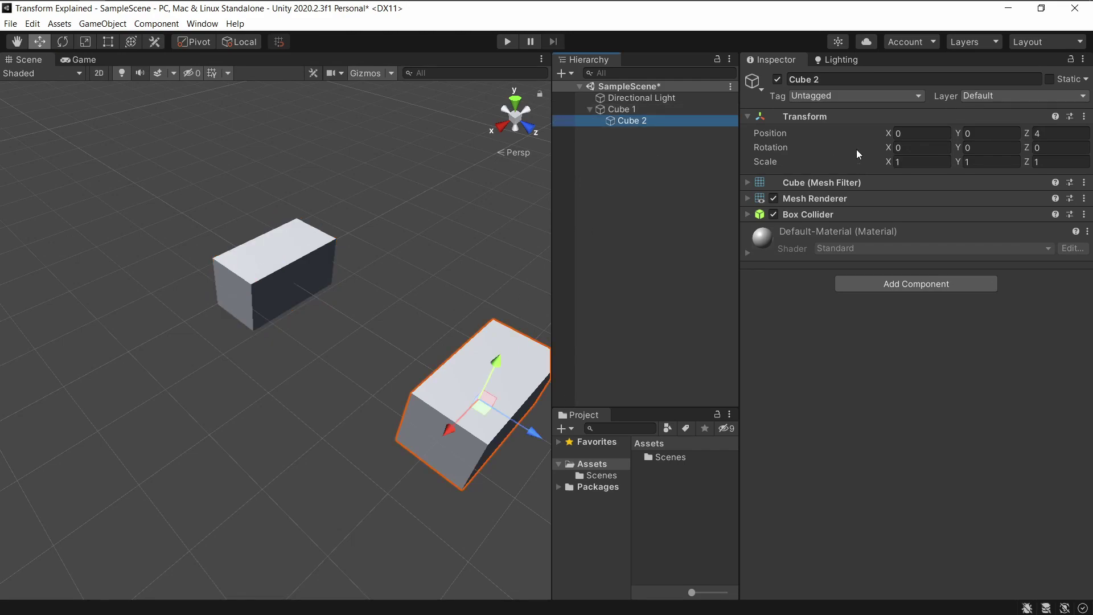
key("f")
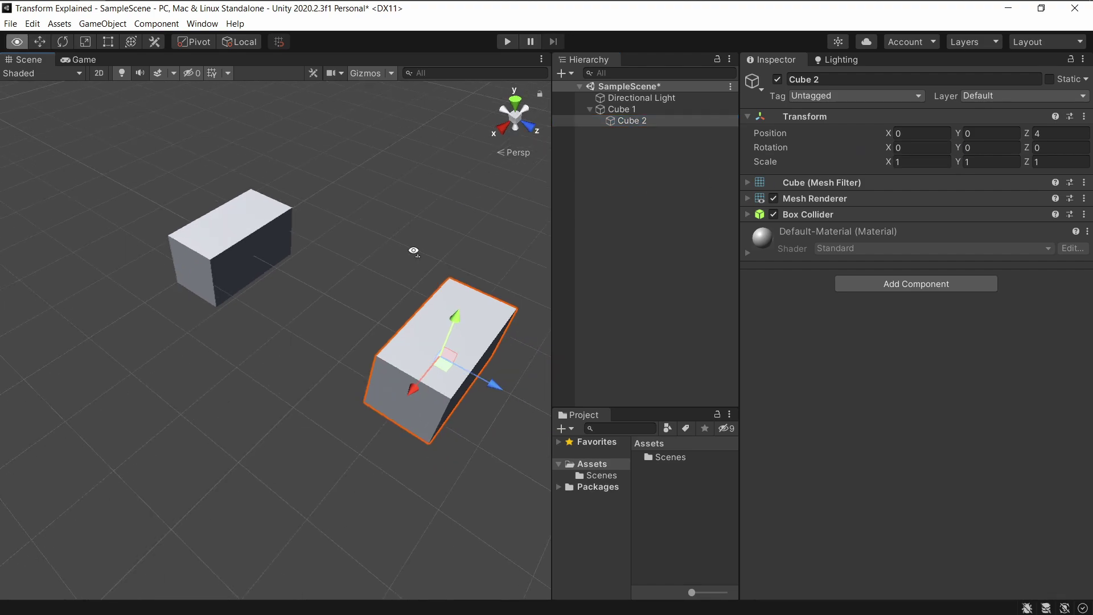
left_click_drag(961, 149, 392, 308)
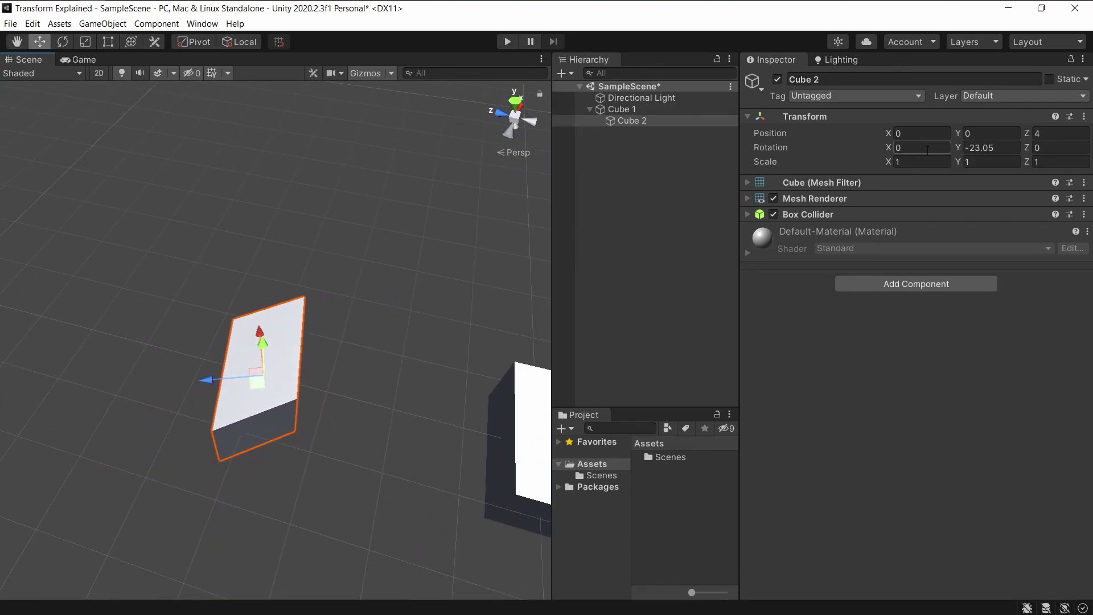
left_click_drag(959, 148, 353, 307)
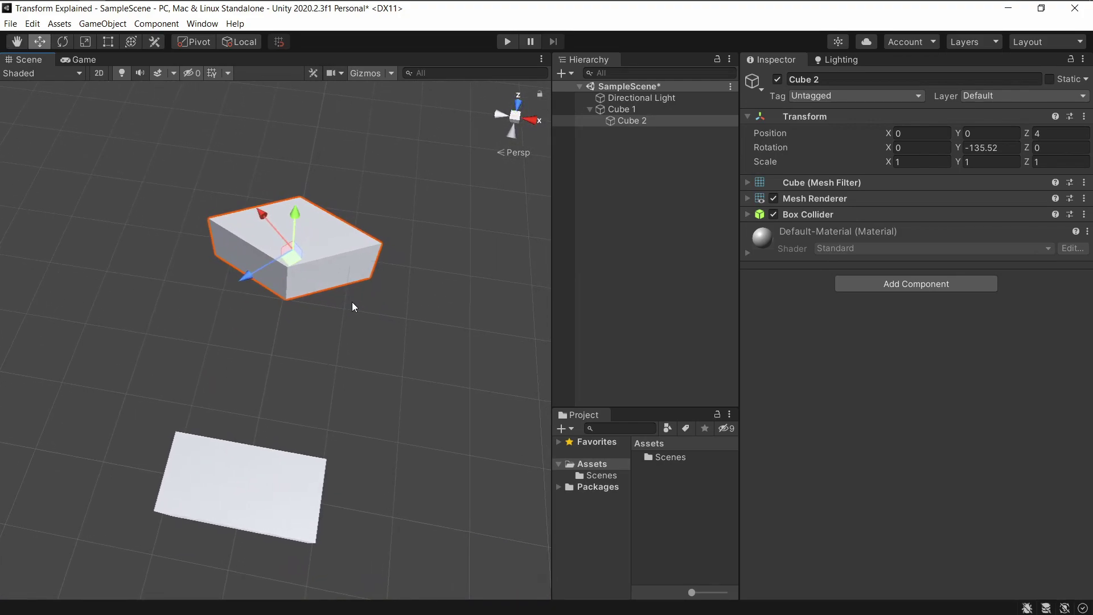
Alternate selecting the flat Cube 1 and the skewed Cube 2 to compare them.
left_click(248, 455)
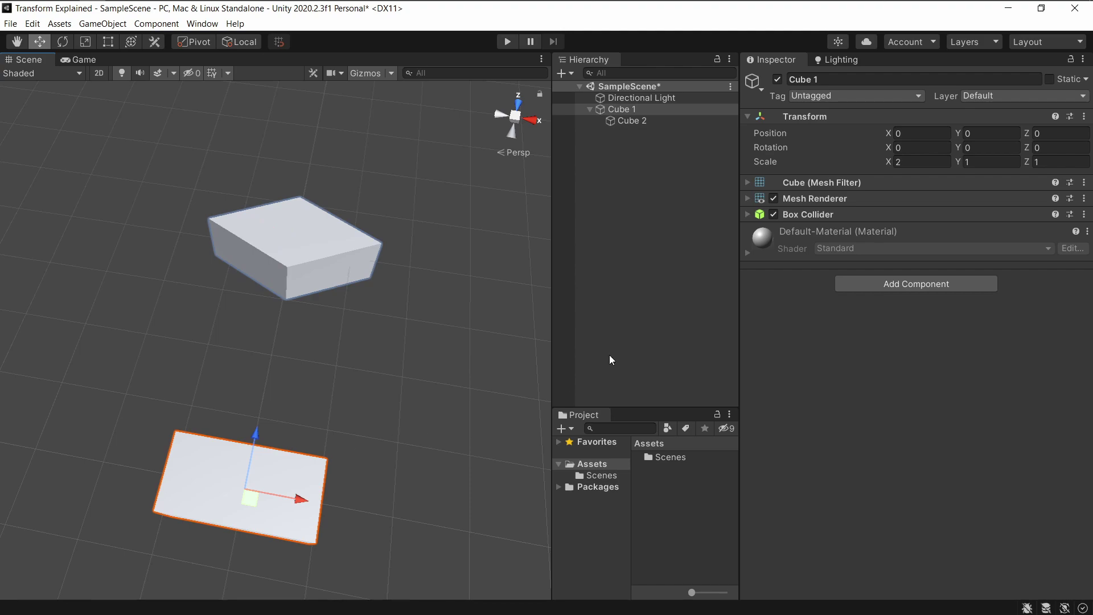
left_click(631, 120)
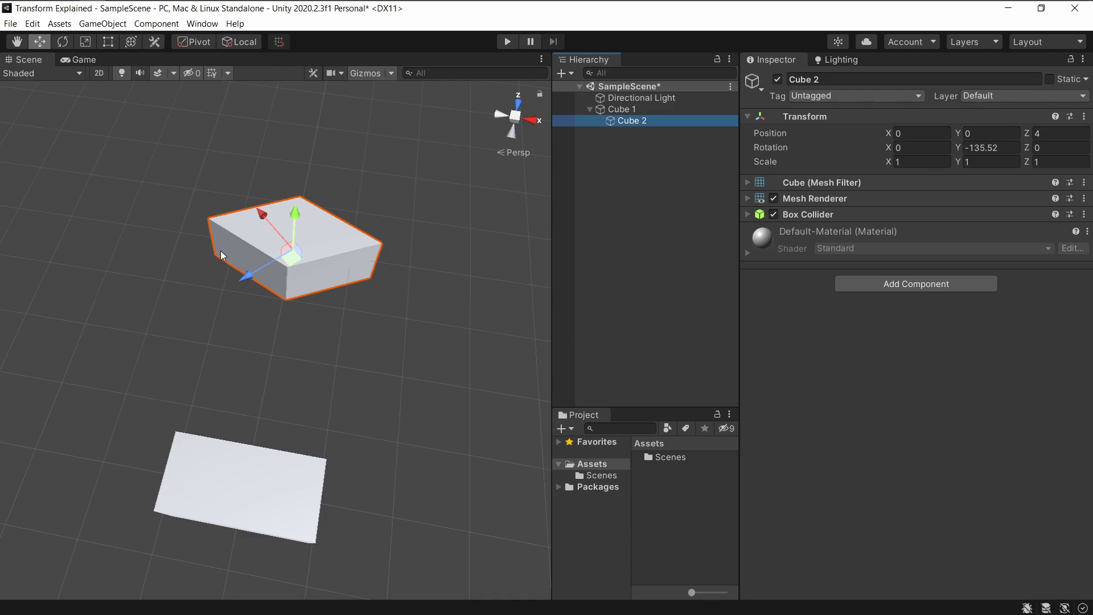
left_click(262, 481)
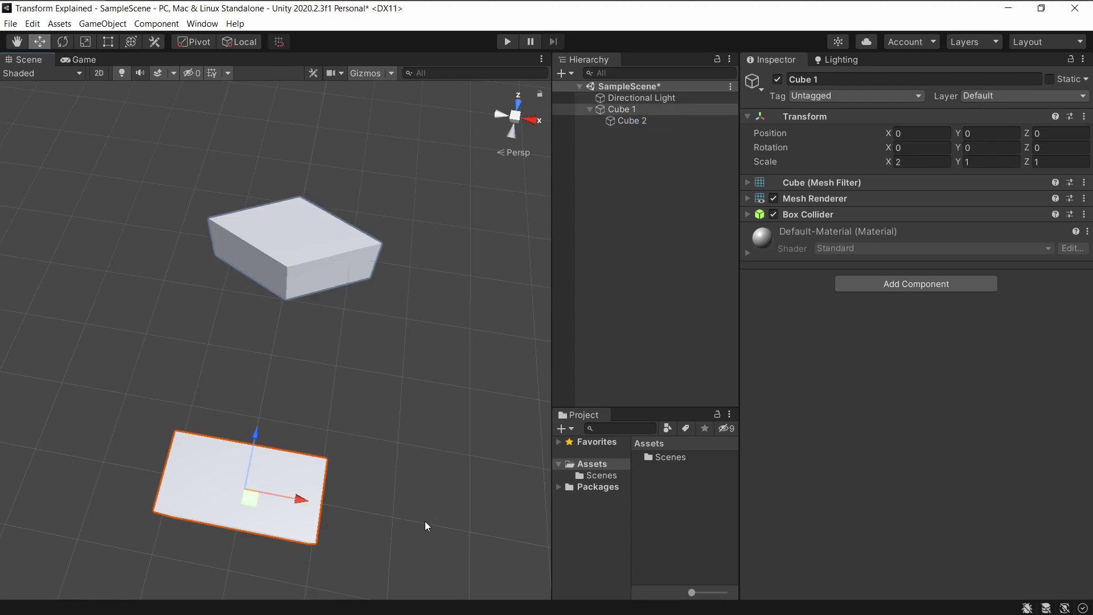
left_click(304, 263)
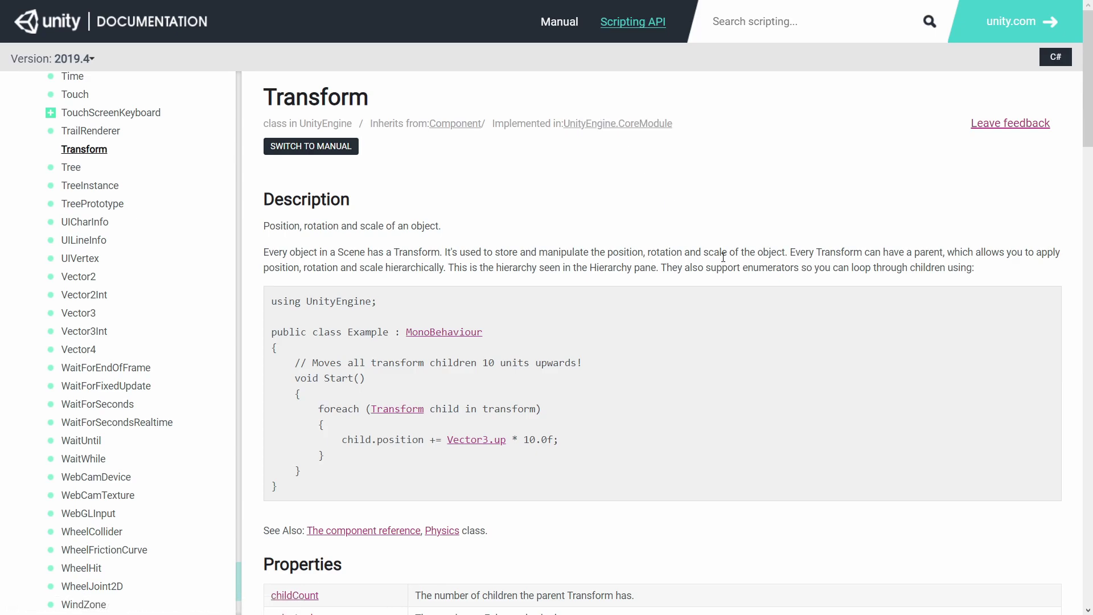
Highlight the 'using UnityEngine' code line and scroll down through Properties and Public Methods.
left_click_drag(383, 308, 261, 310)
left_click(364, 299)
scroll(756, 338, "down", 4)
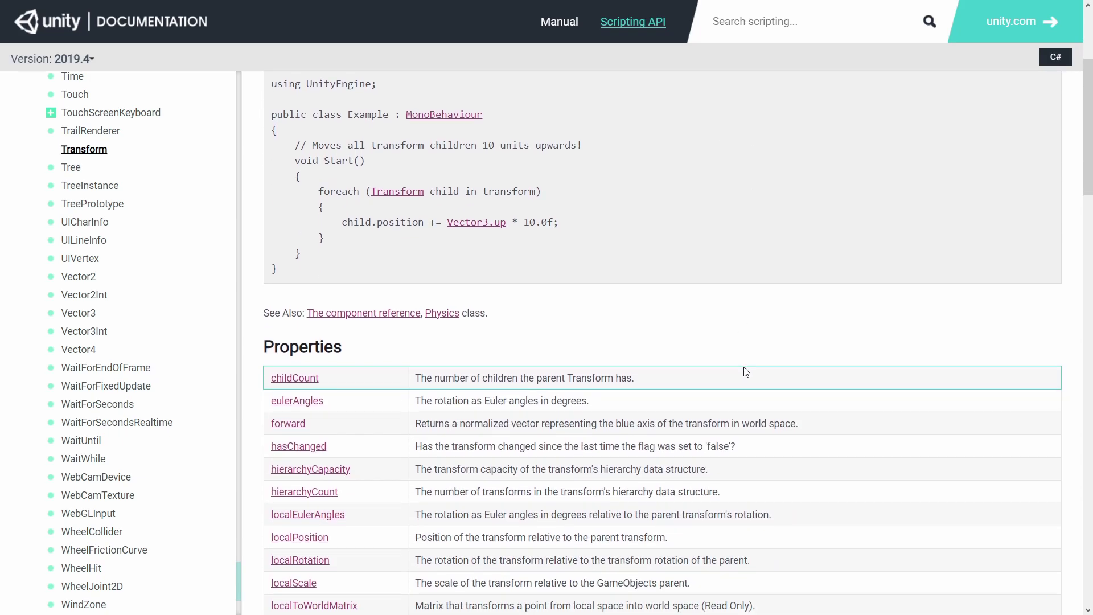
scroll(746, 371, "down", 11)
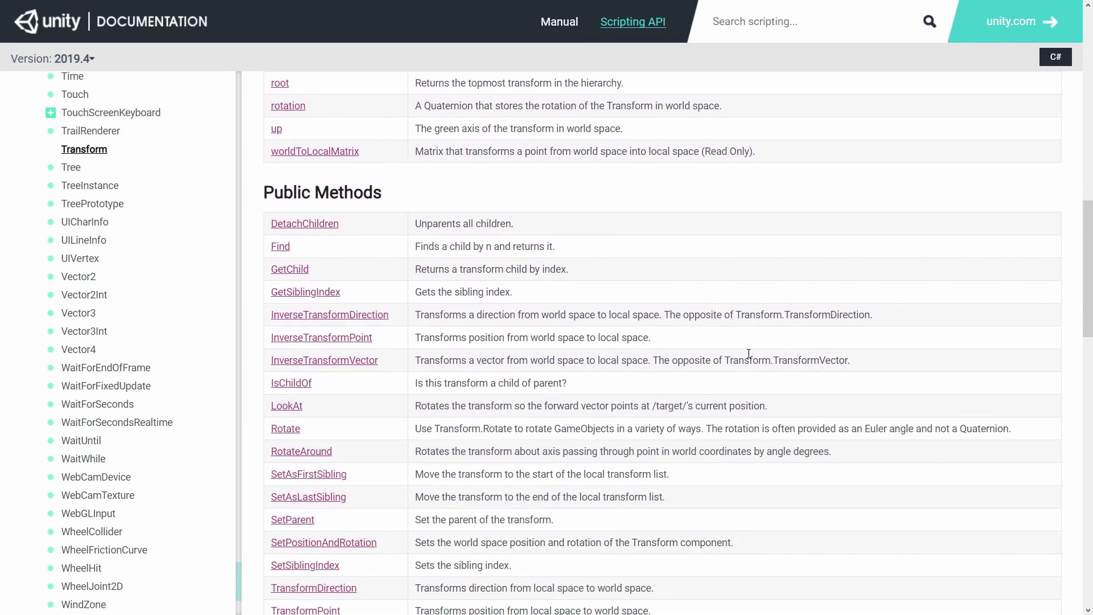
scroll(748, 353, "down", 15)
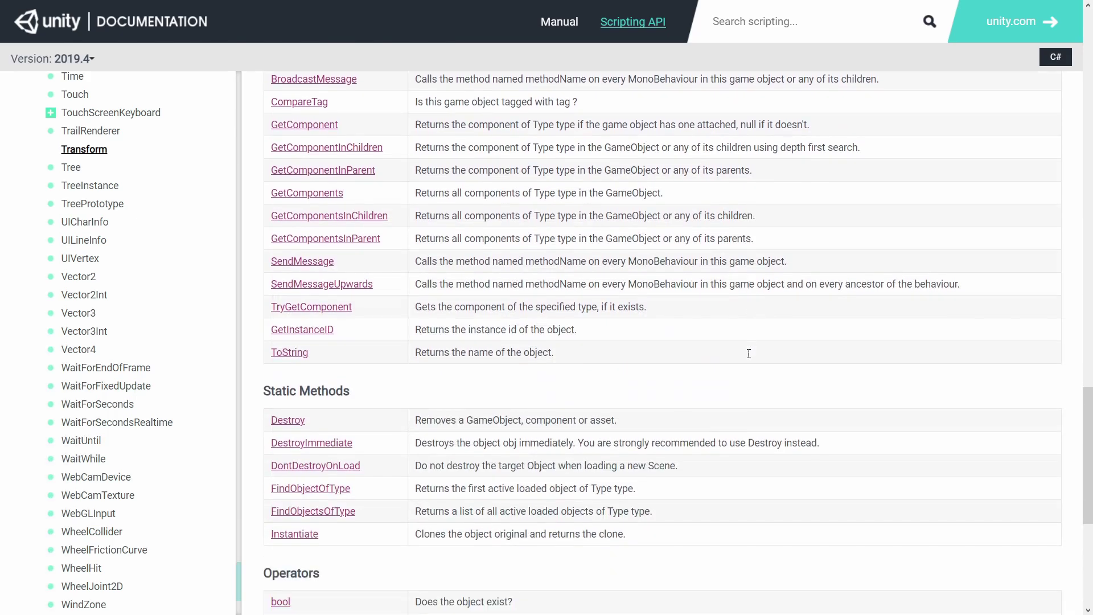
Scroll back to the Properties table showing localPosition, localRotation and localScale.
scroll(746, 364, "up", 13)
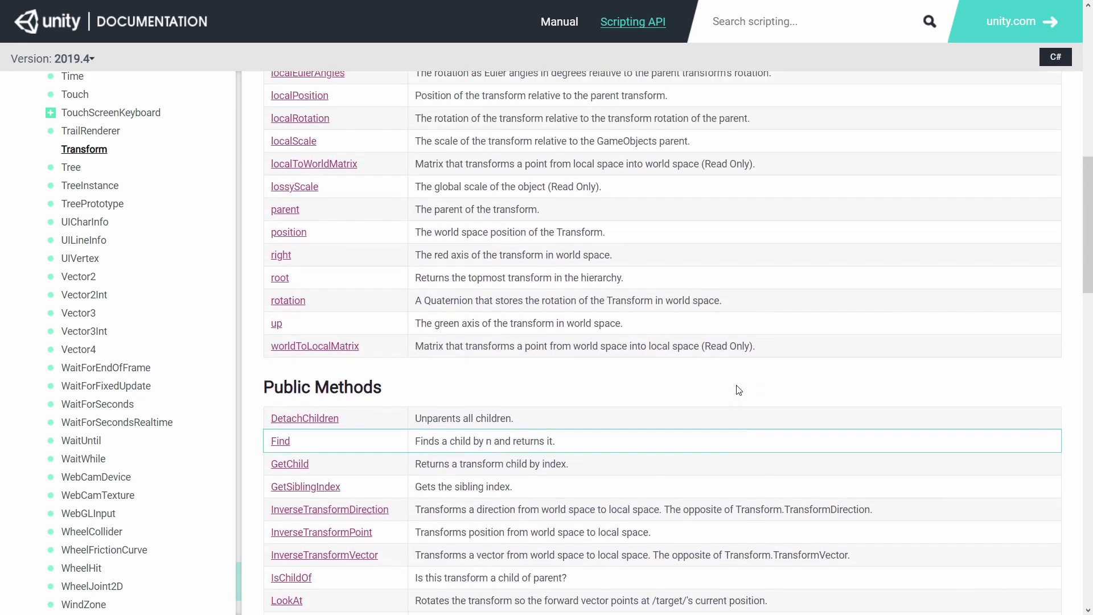
scroll(738, 390, "up", 10)
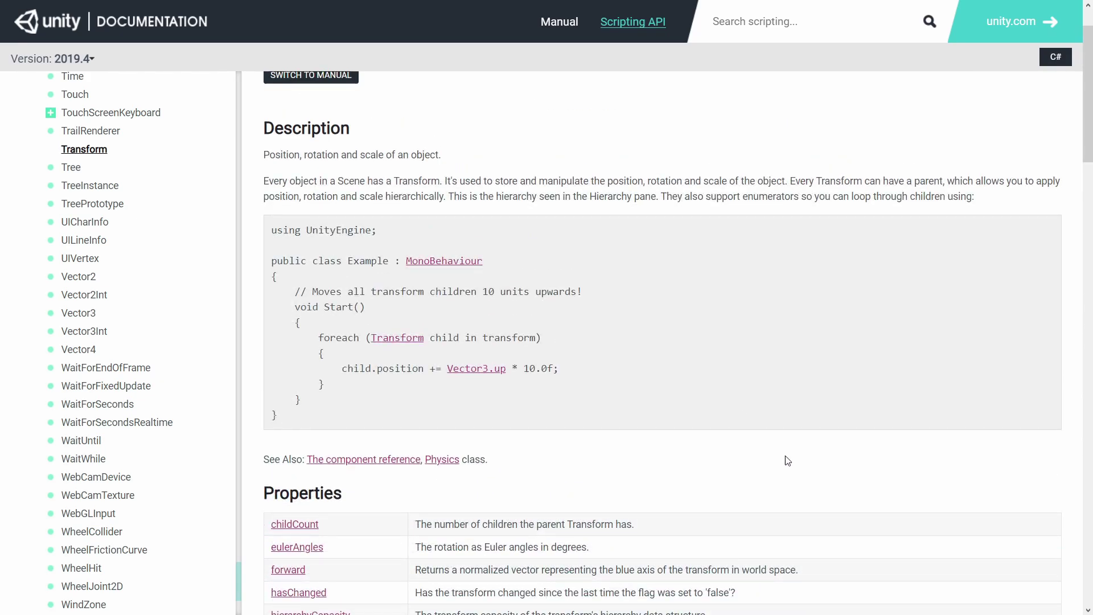
scroll(787, 460, "down", 1)
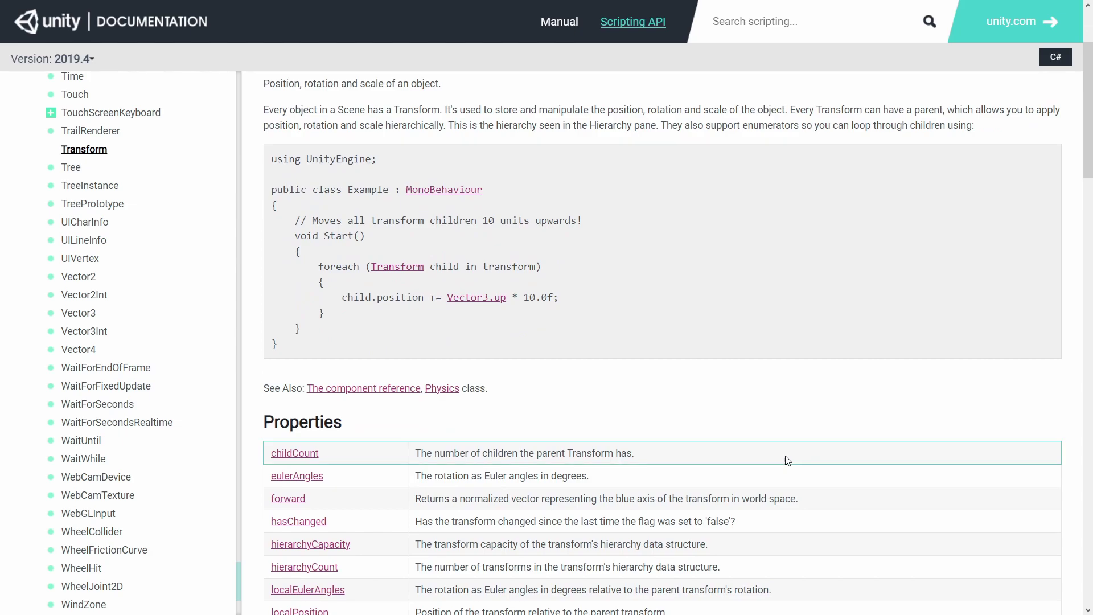
scroll(736, 345, "up", 2)
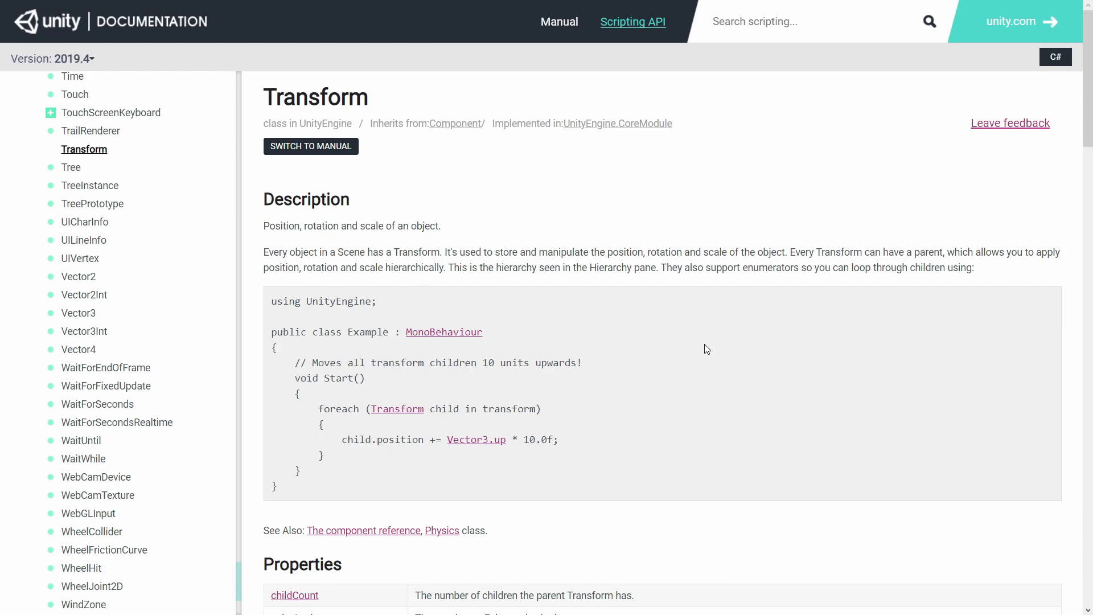
scroll(705, 347, "down", 3)
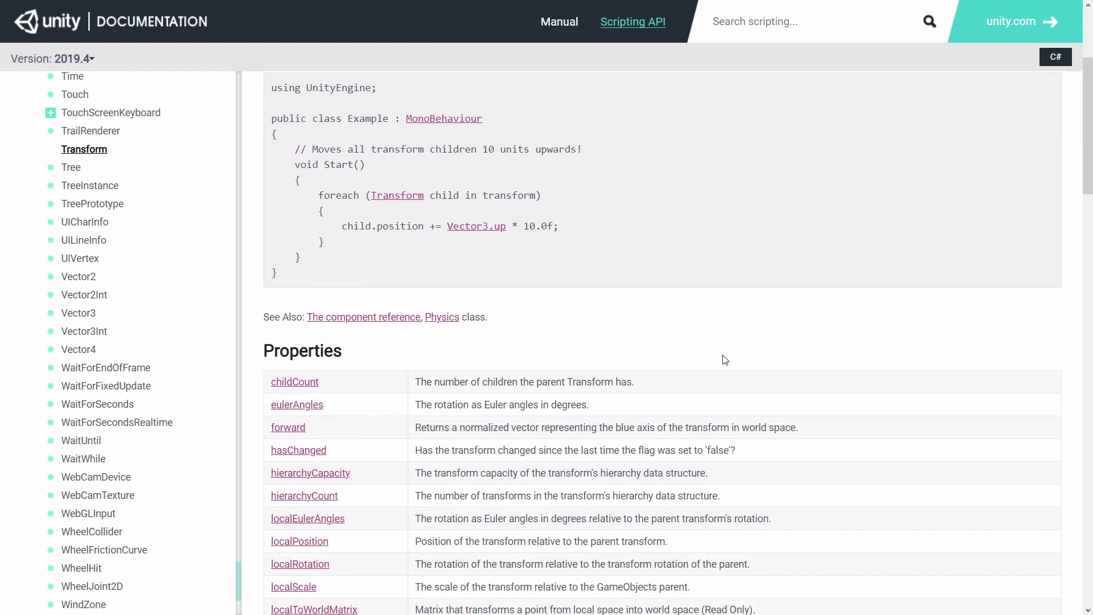
scroll(724, 360, "down", 1)
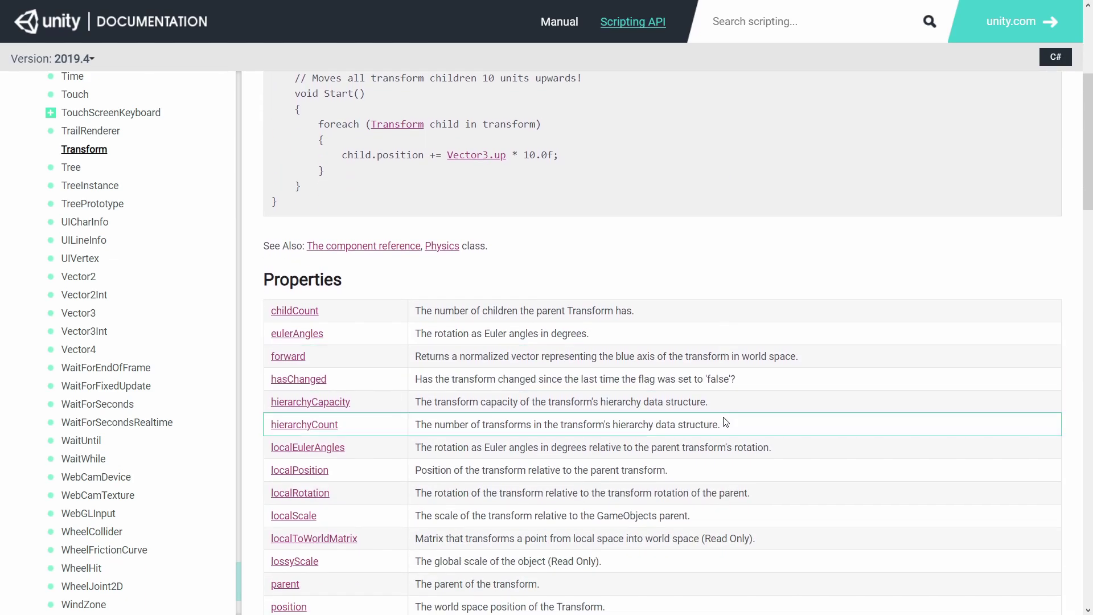
scroll(721, 434, "down", 1)
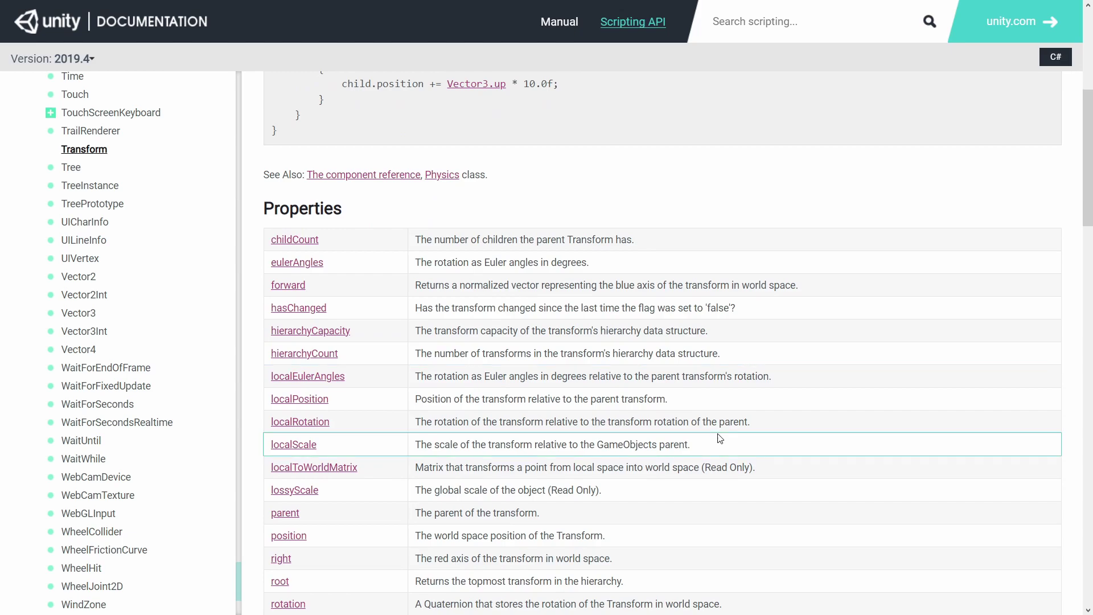